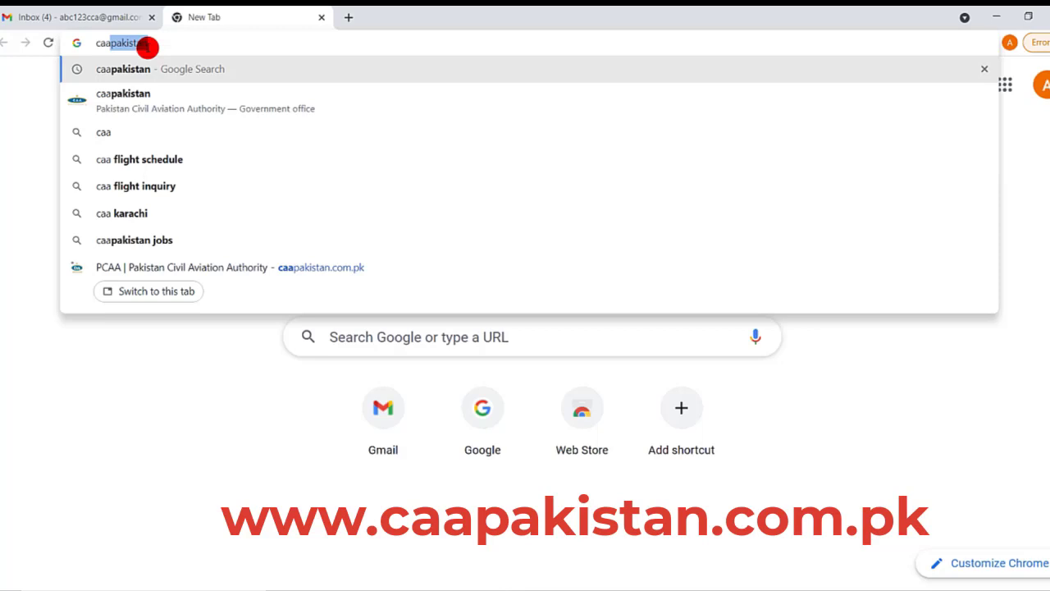
- Go to the Pakistan Civil Aviation Authority website at caapakistan.com.pk
key("Down")
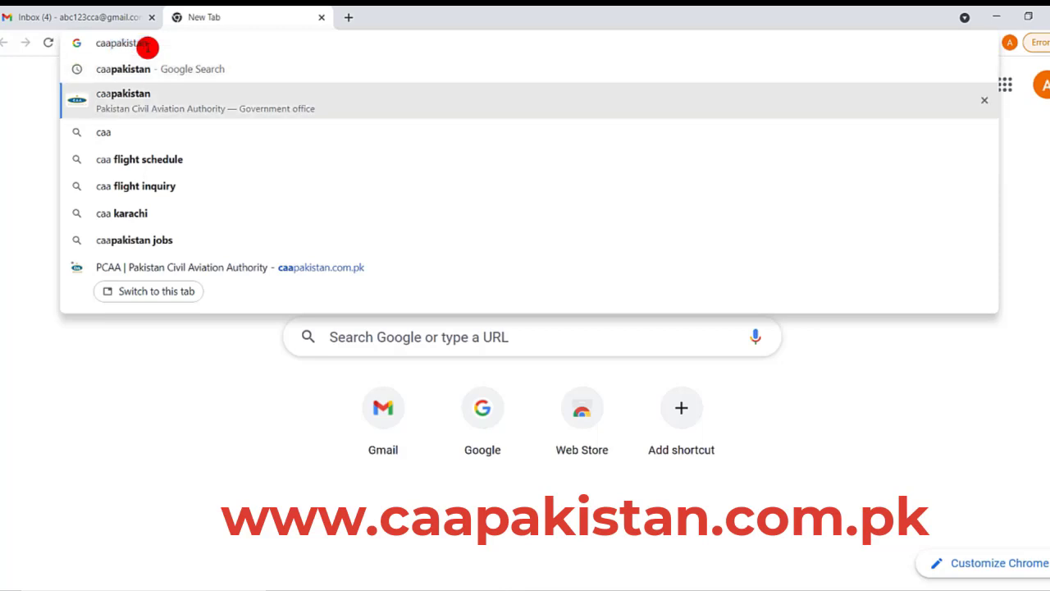
type(".com")
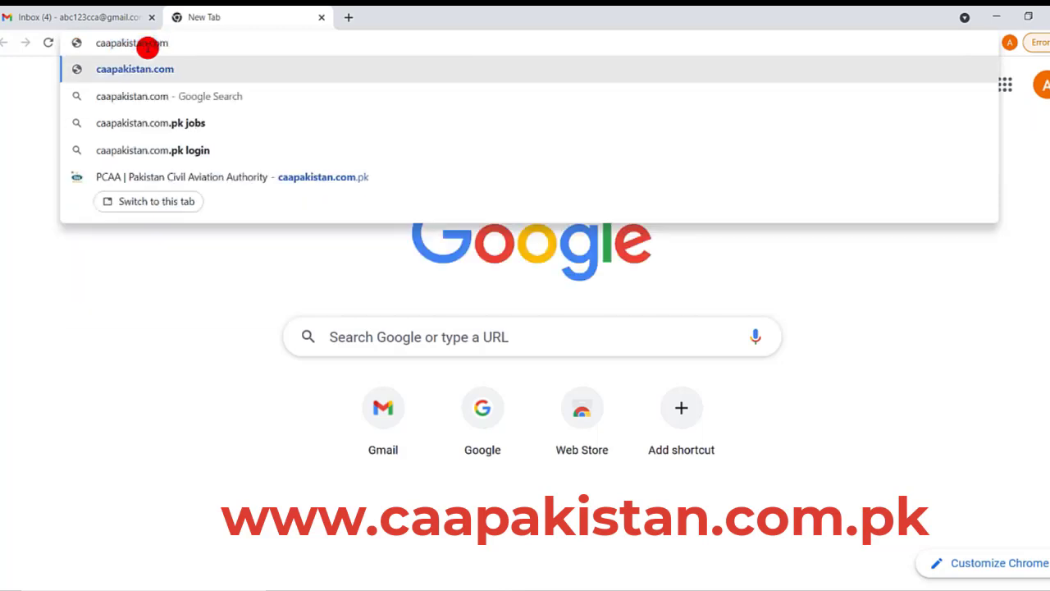
type(".pk")
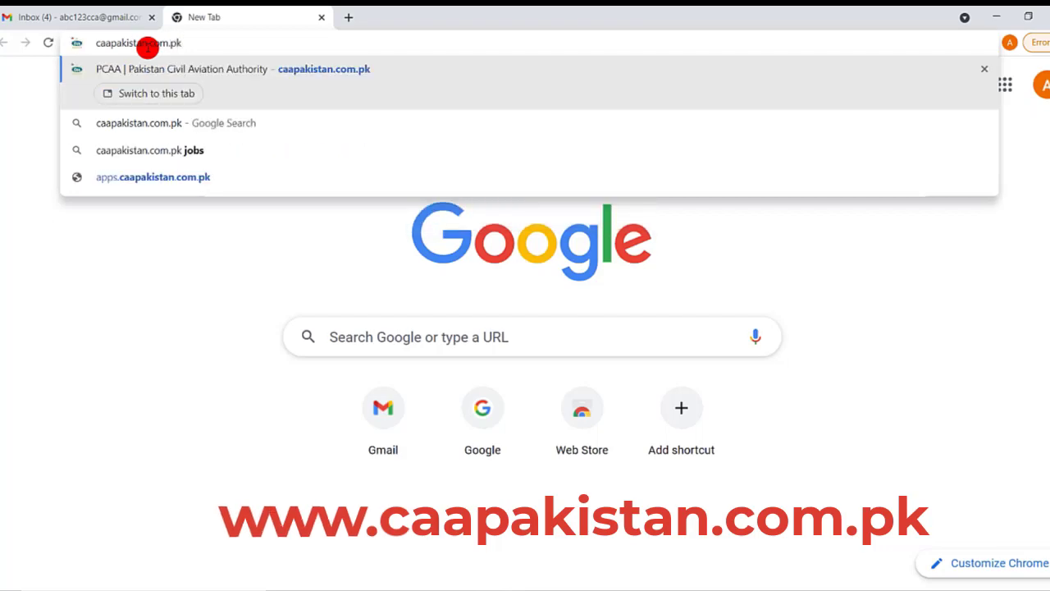
key("Return")
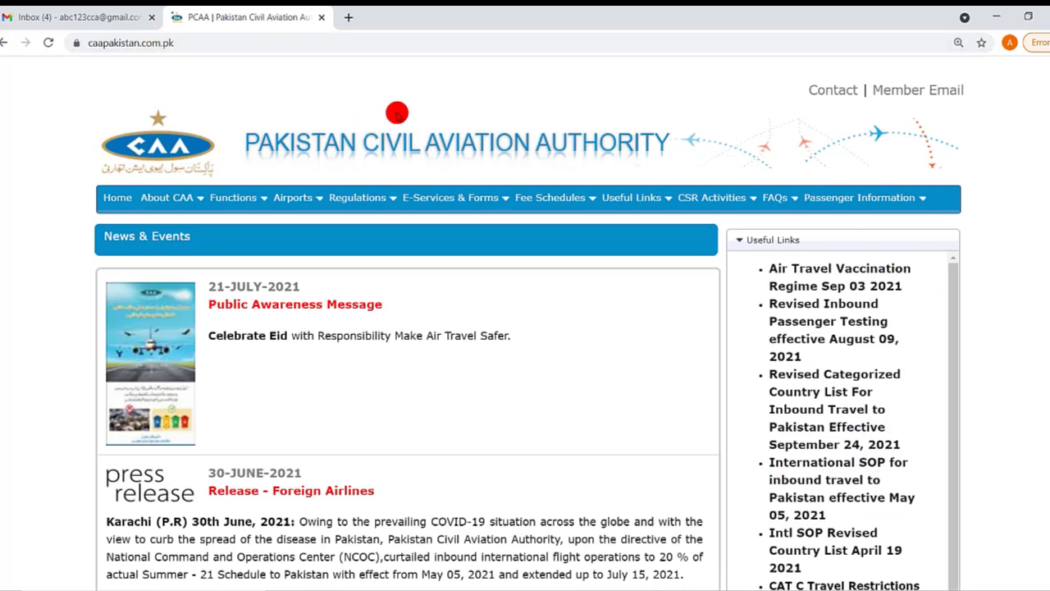
- Find Job Opportunities among the site's useful links and open that page
scroll(397, 113, "down", 1)
mouse_move(656, 129)
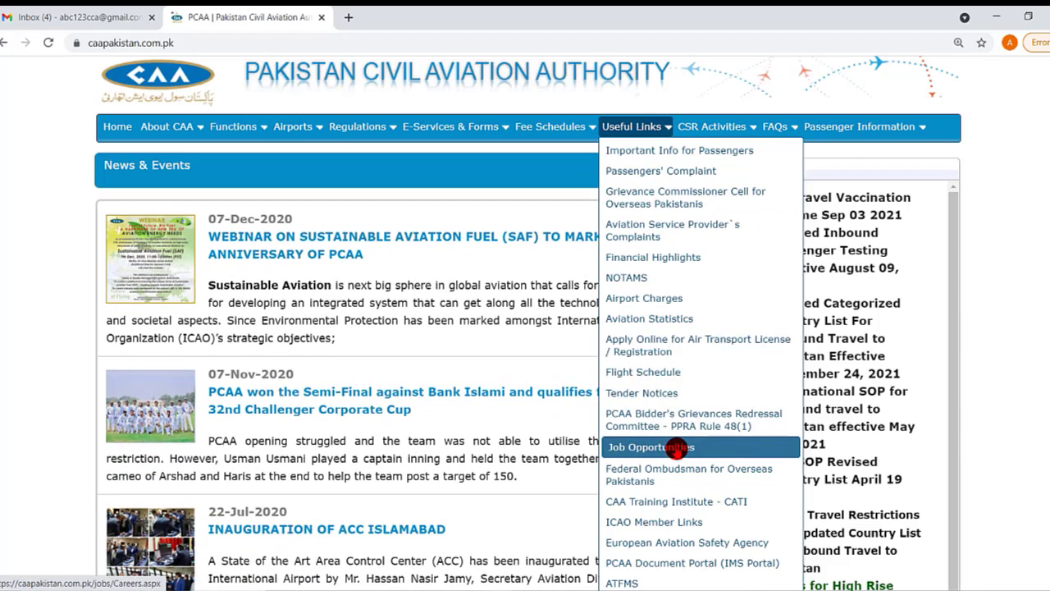
scroll(820, 136, "down", 2)
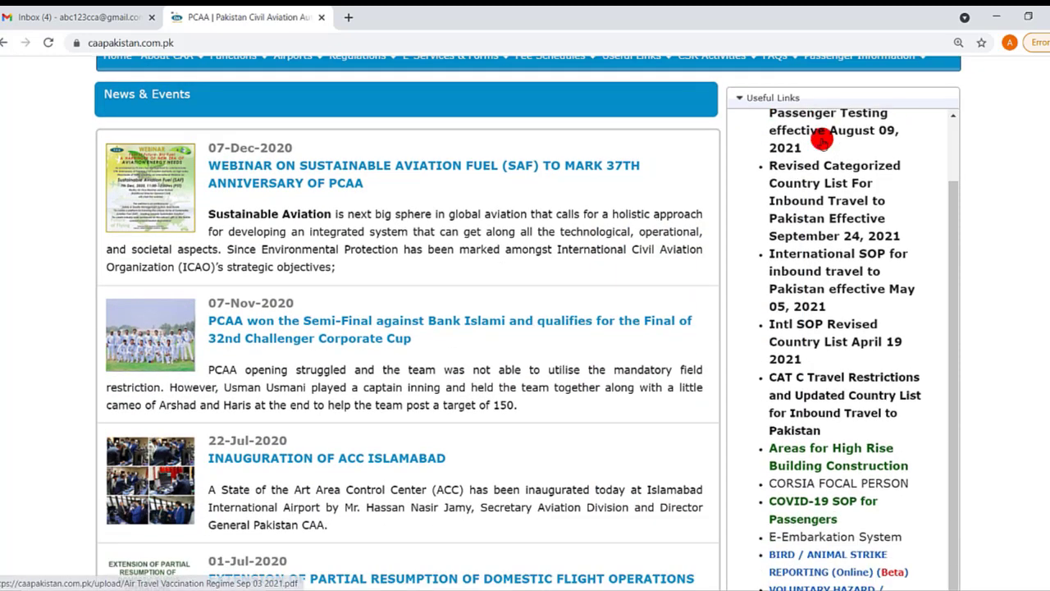
scroll(823, 139, "down", 1)
scroll(837, 246, "down", 2)
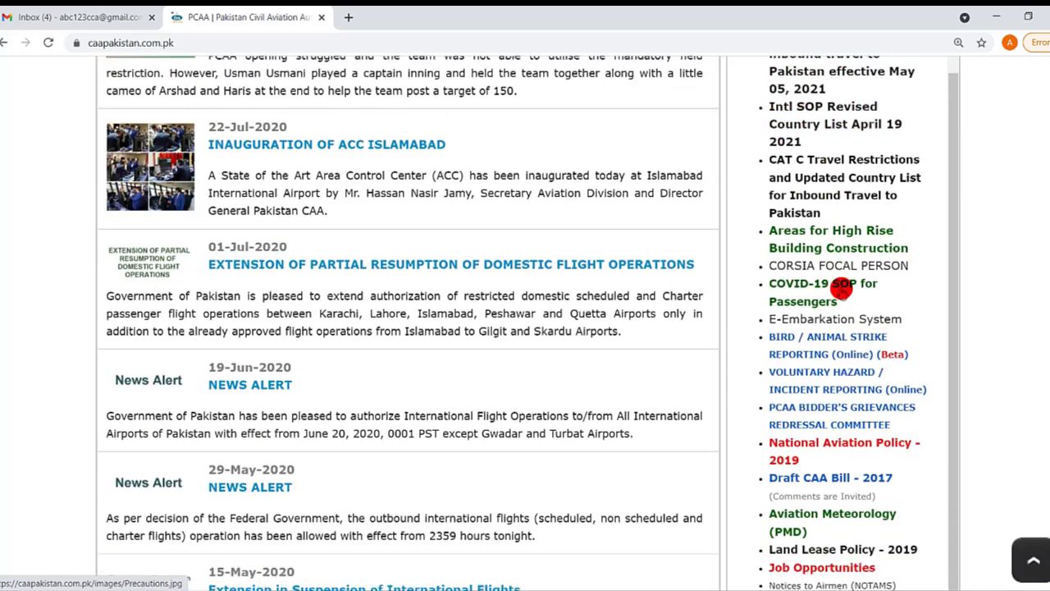
scroll(843, 287, "down", 2)
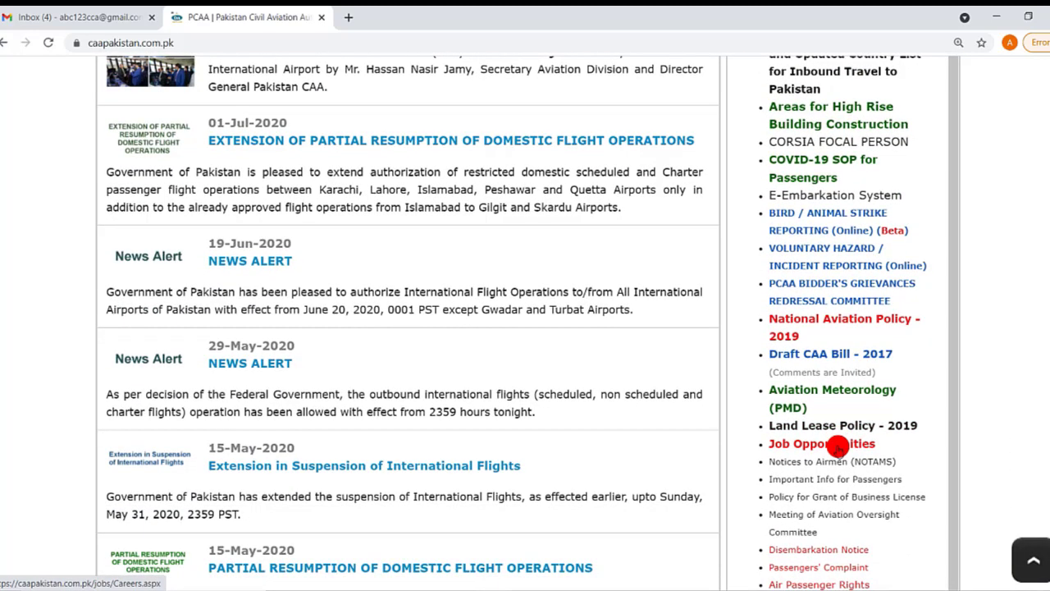
left_click(838, 447)
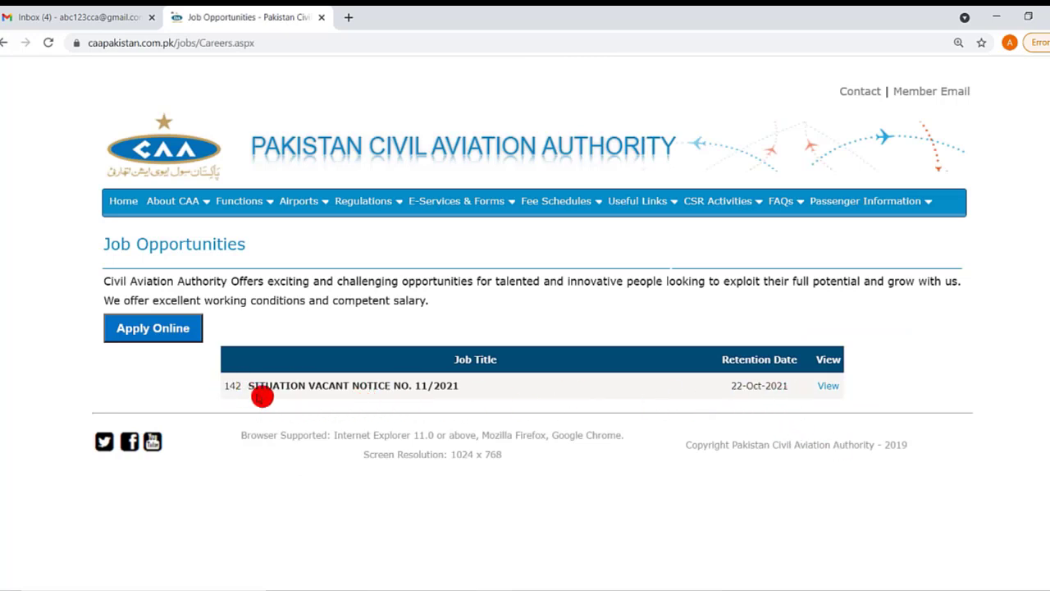
- Check the listing's title and retention date, and view the document for Situation Vacant Notice No. 11/2021
left_click_drag(226, 384, 788, 384)
left_click(719, 393)
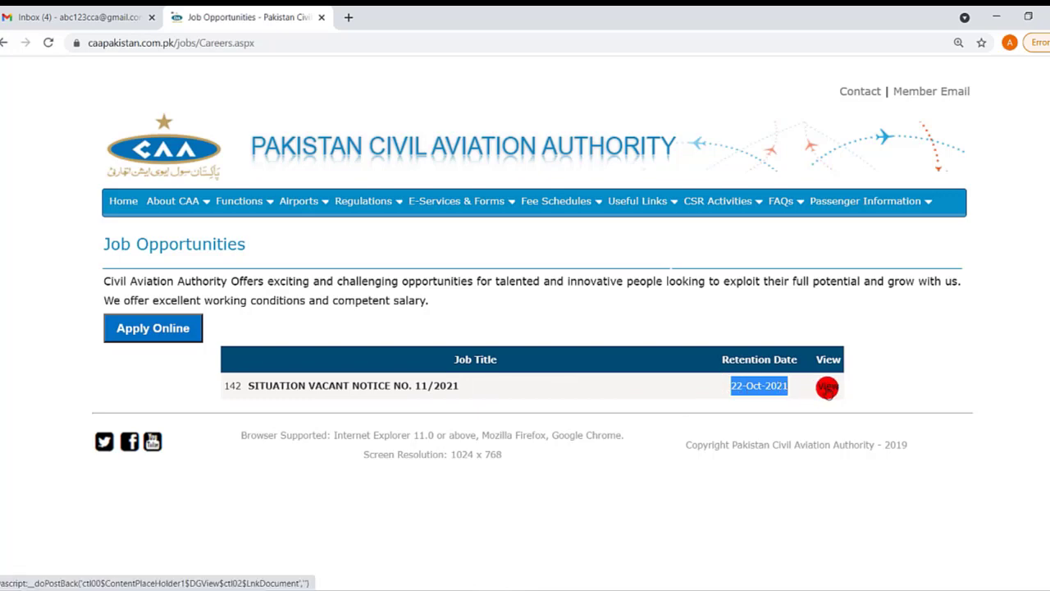
left_click(828, 389)
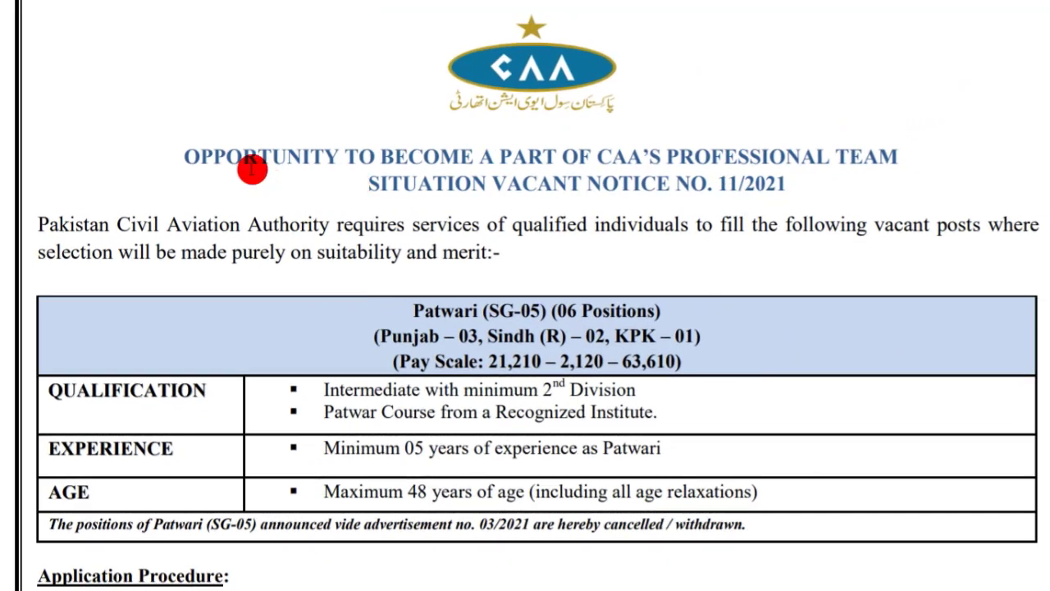
- Examine the Patwari post's heading in the notice: number of positions, provincial quotas and pay scale
scroll(270, 176, "down", 3)
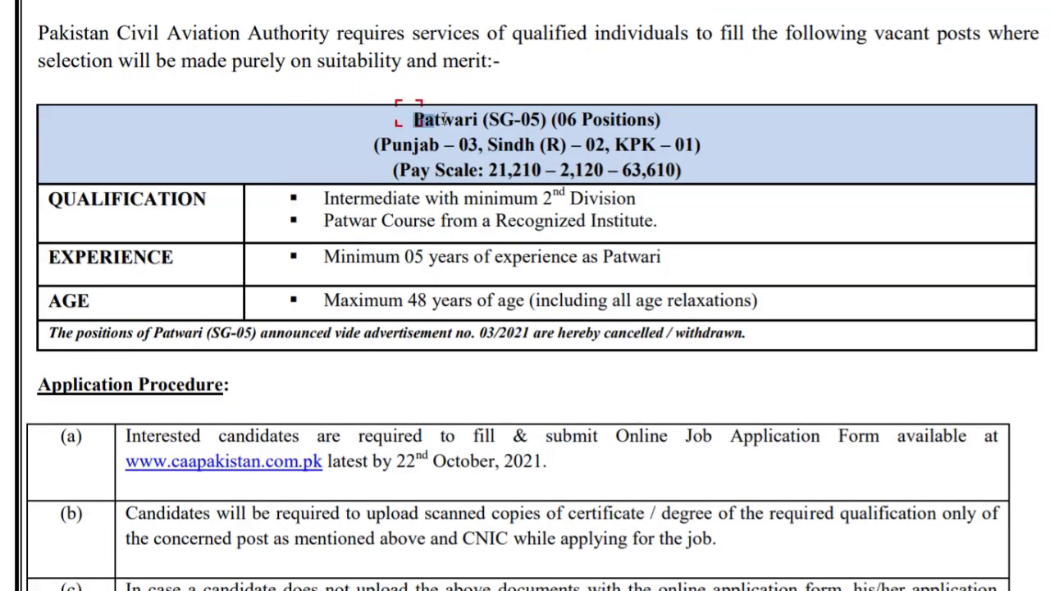
left_click_drag(414, 120, 661, 120)
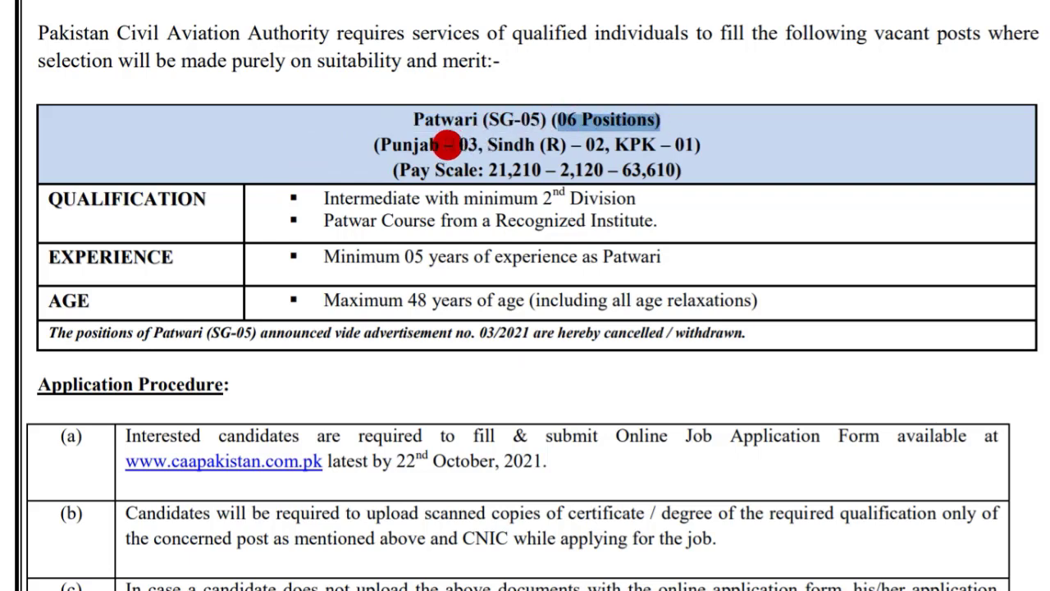
left_click_drag(485, 144, 379, 144)
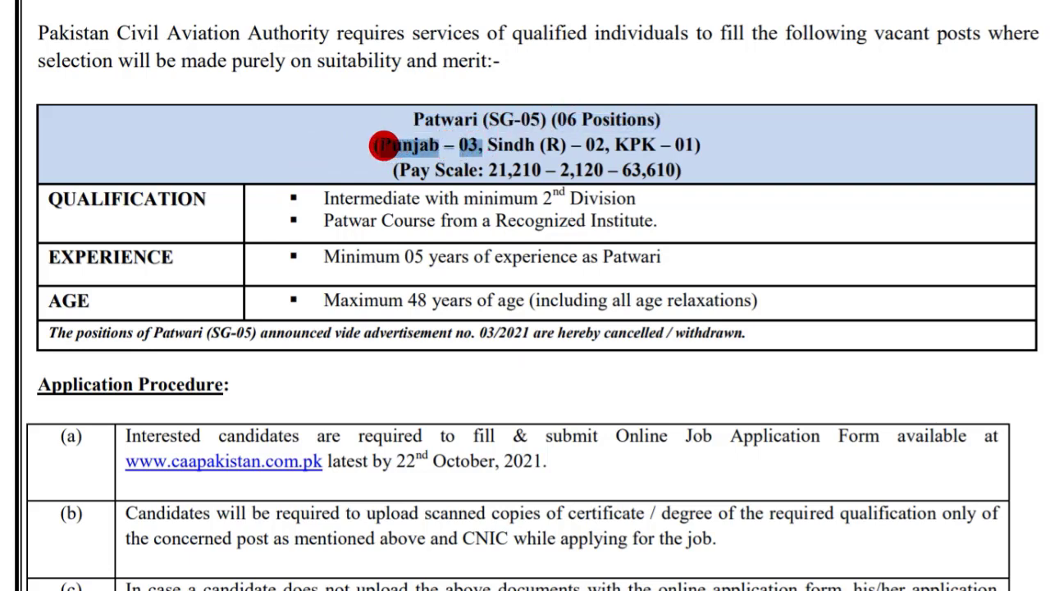
left_click_drag(606, 145, 487, 144)
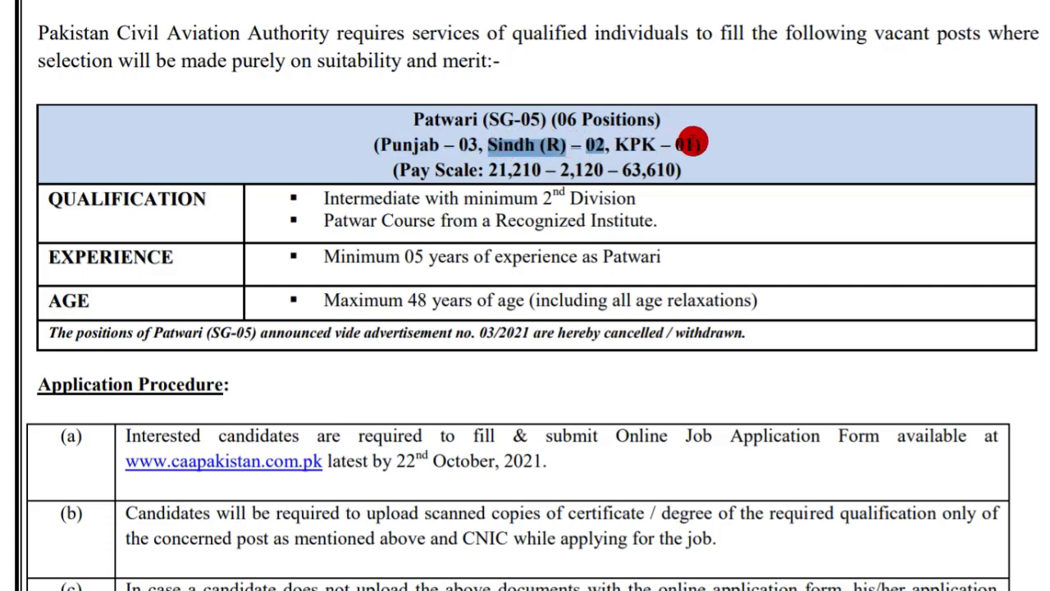
left_click_drag(696, 145, 613, 144)
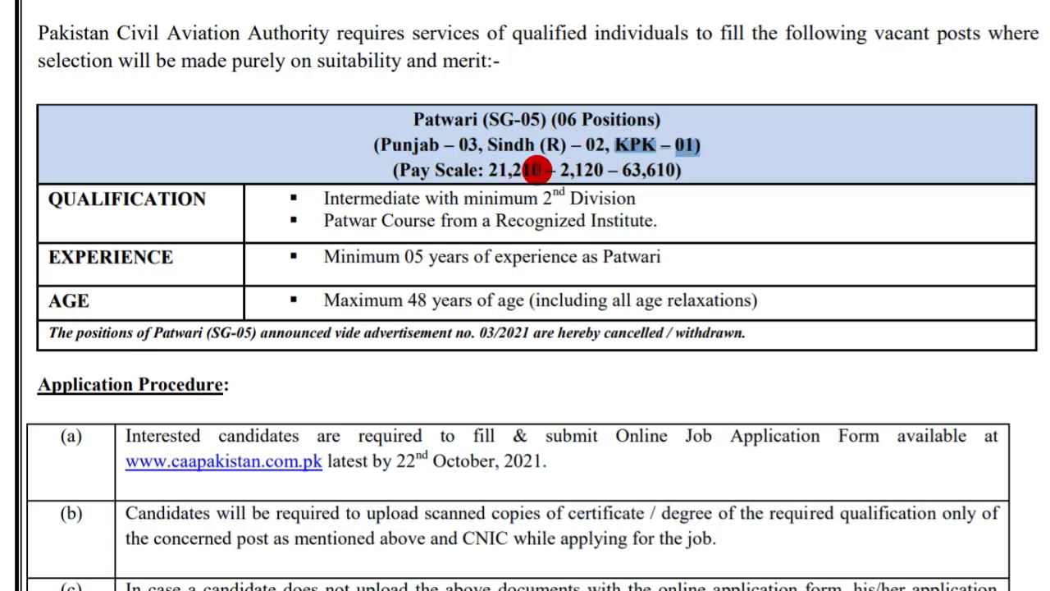
left_click(544, 170)
left_click_drag(507, 170, 397, 170)
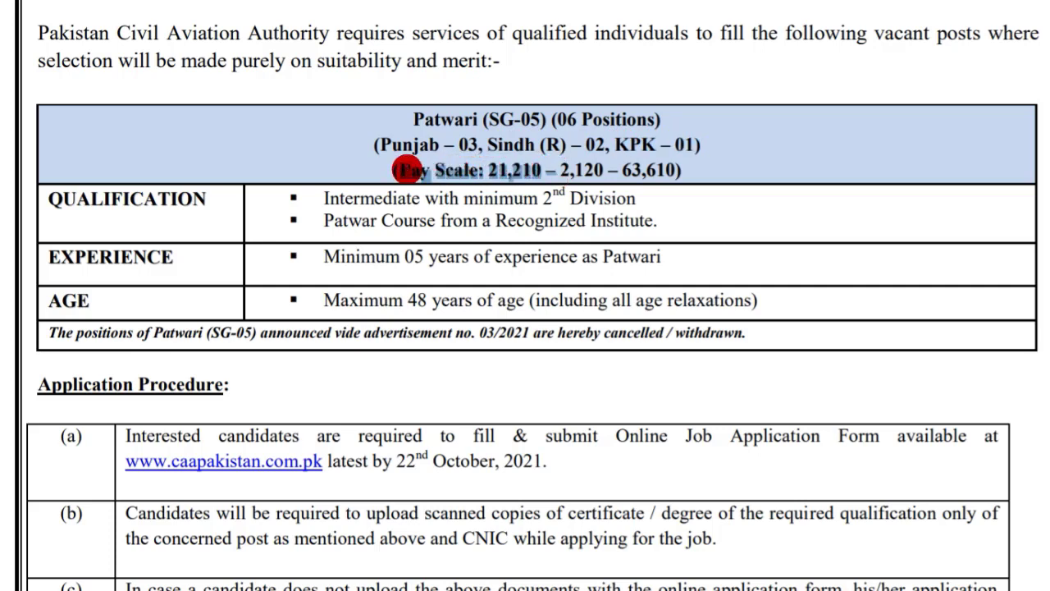
left_click(611, 170)
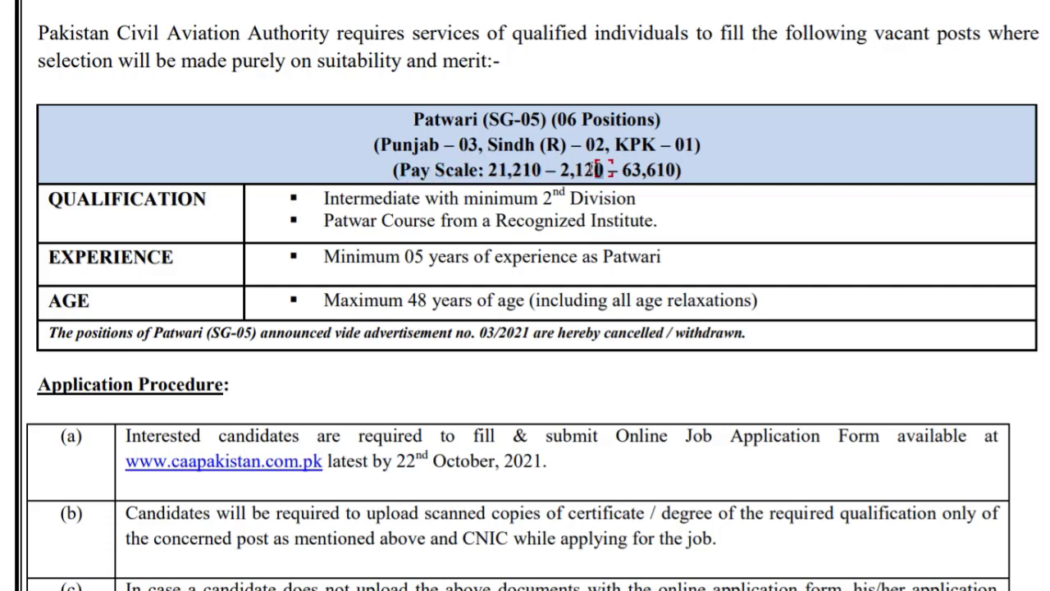
left_click_drag(560, 170, 607, 170)
left_click_drag(678, 170, 635, 170)
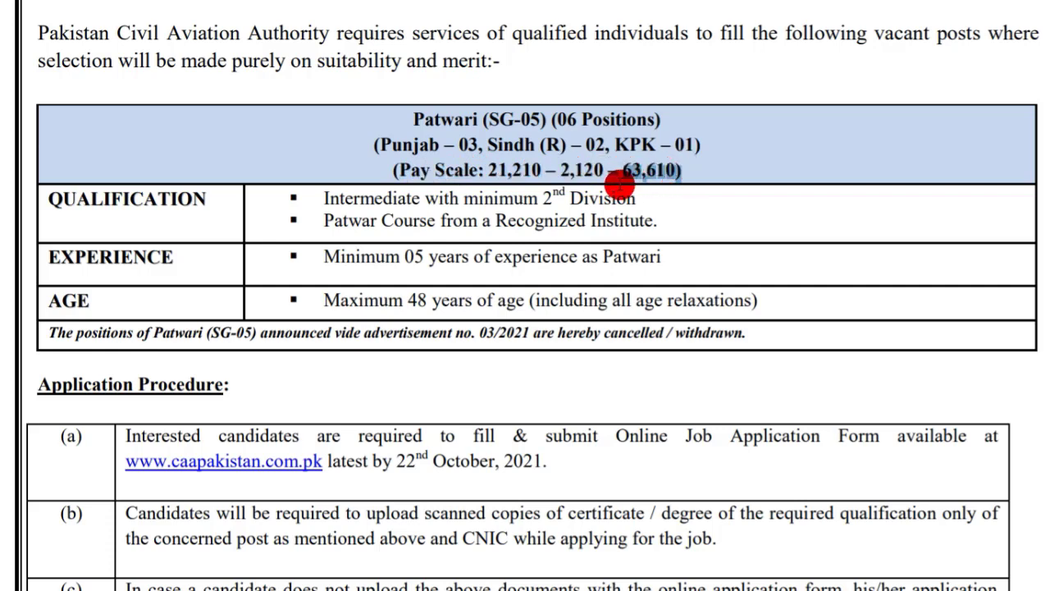
- Read the notice's qualification, experience and age requirements, the cancellation remark, and the application procedure with its deadline
scroll(492, 201, "down", 2)
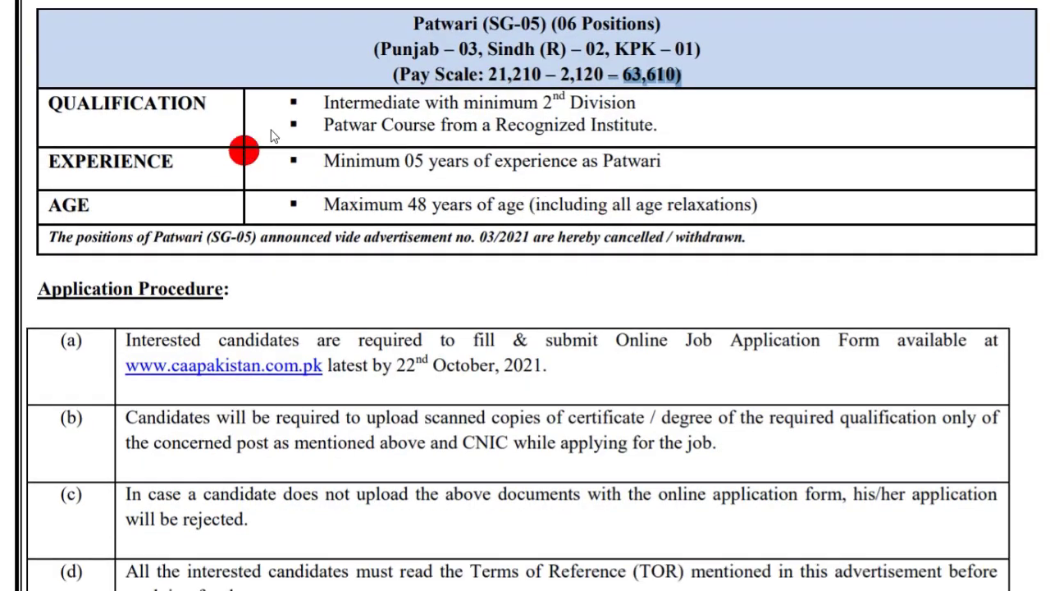
left_click(327, 103)
left_click_drag(328, 104, 661, 168)
scroll(664, 167, "down", 3)
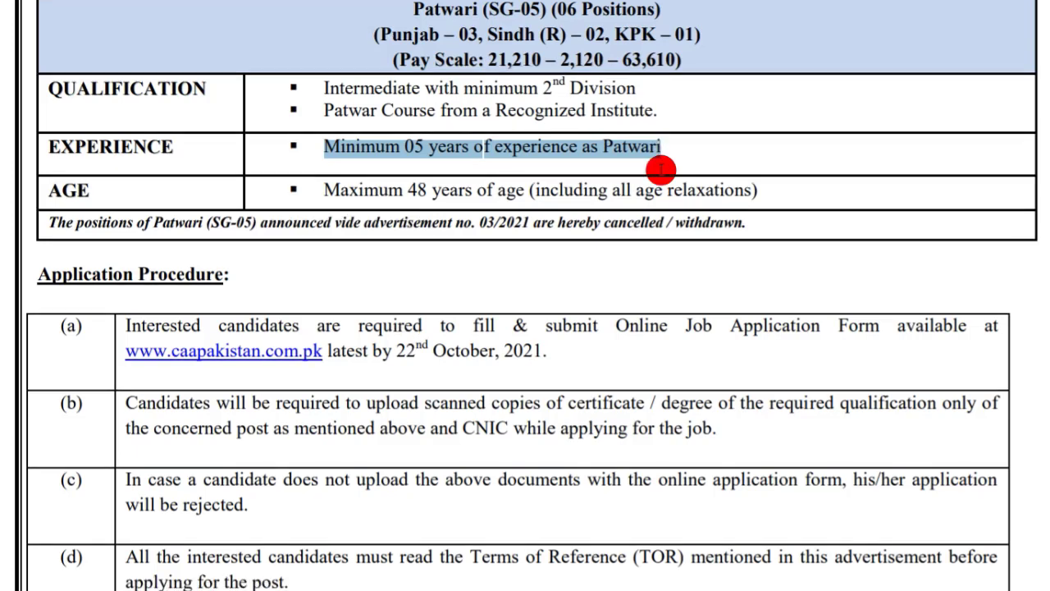
left_click_drag(324, 109, 767, 108)
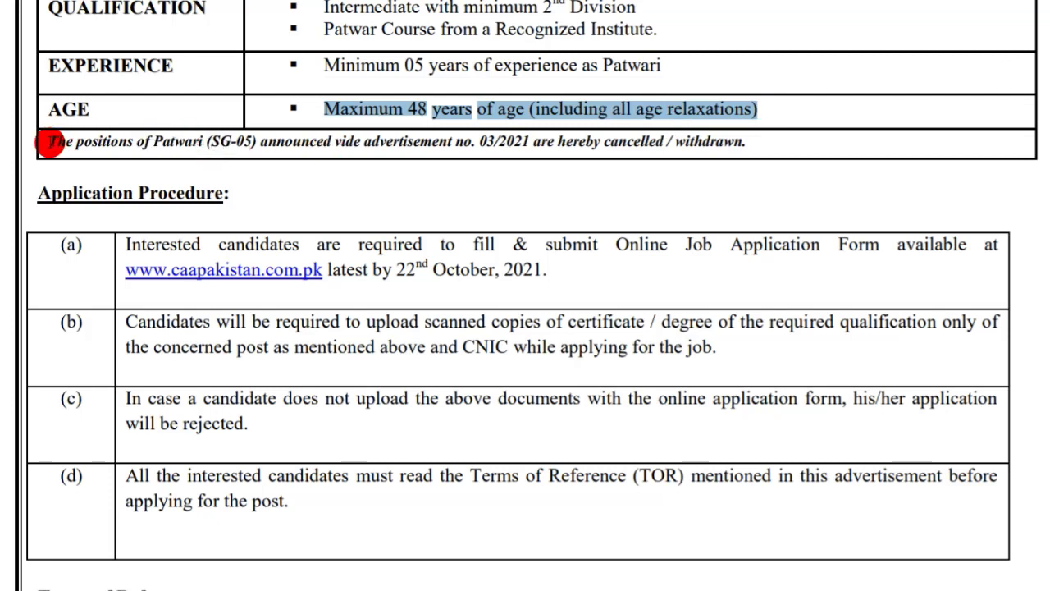
left_click_drag(49, 142, 735, 156)
scroll(738, 163, "down", 2)
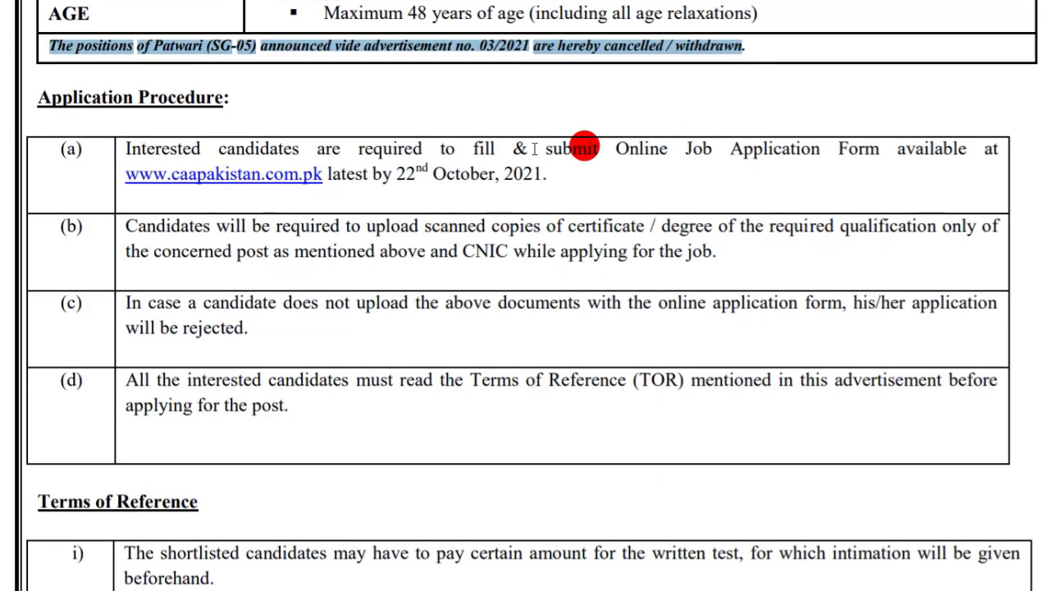
left_click_drag(124, 148, 269, 150)
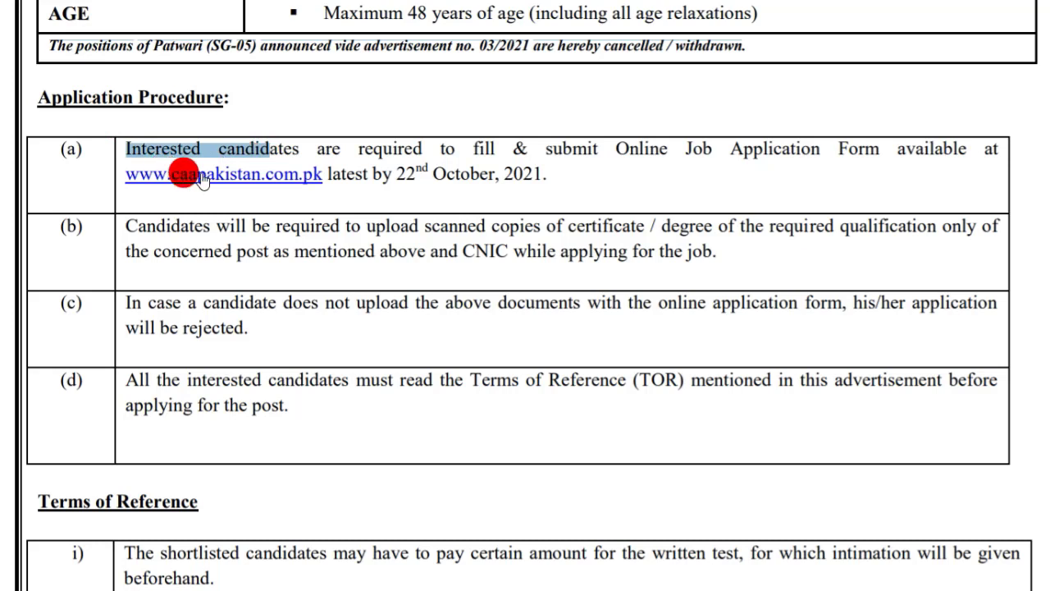
left_click_drag(384, 174, 543, 173)
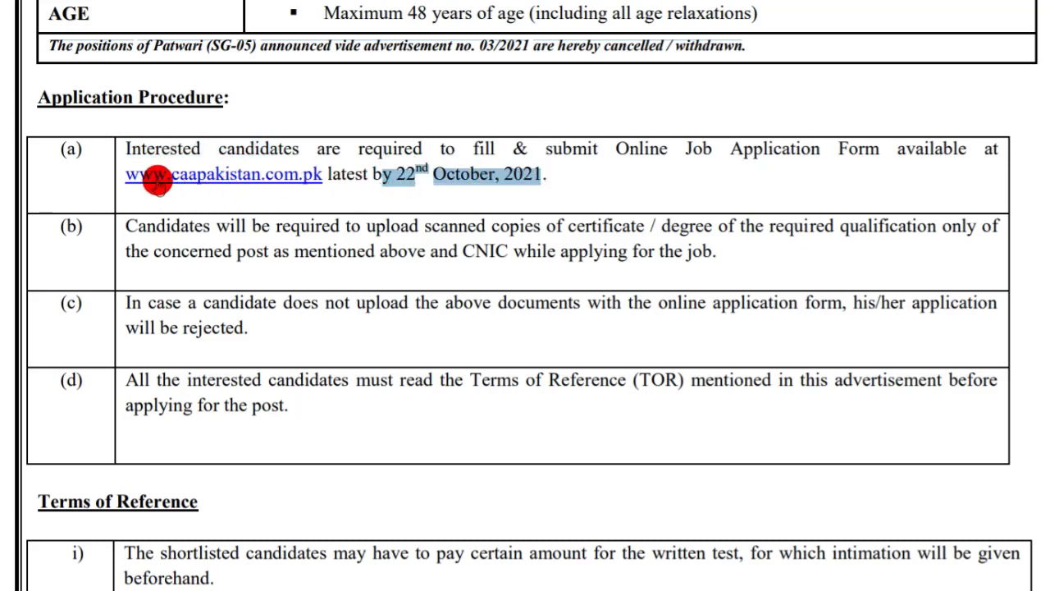
scroll(304, 175, "down", 2)
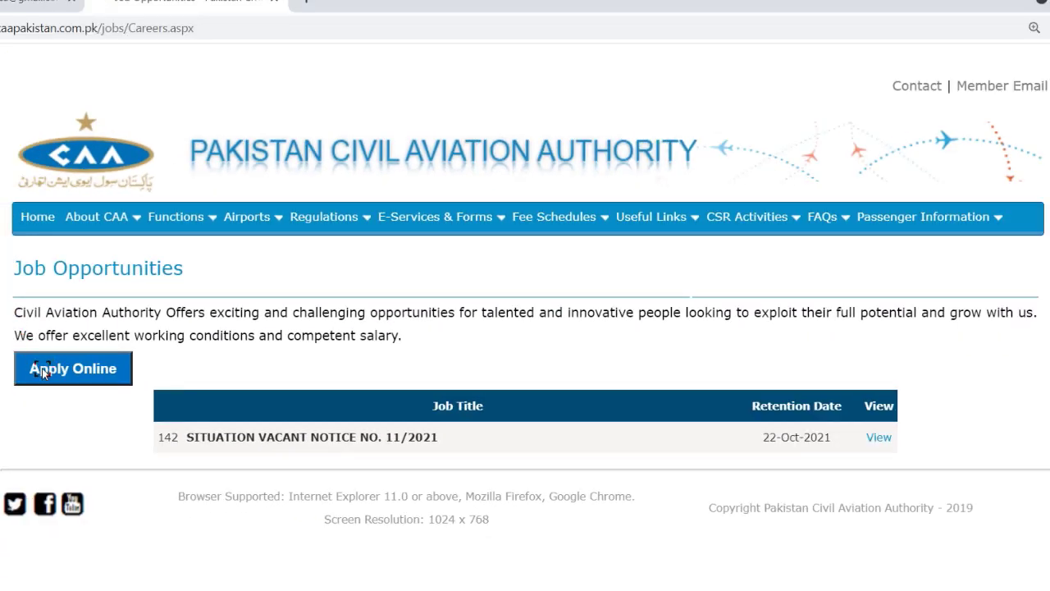
- Start the online application from the Job Opportunities page and open the sign-up form for new applicants
left_click(43, 370)
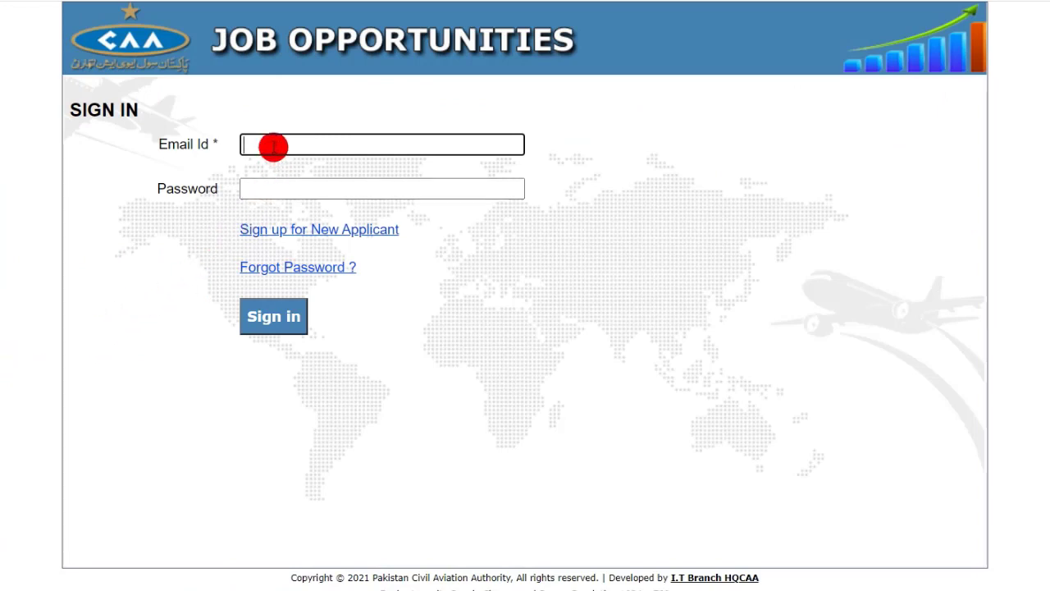
left_click(274, 186)
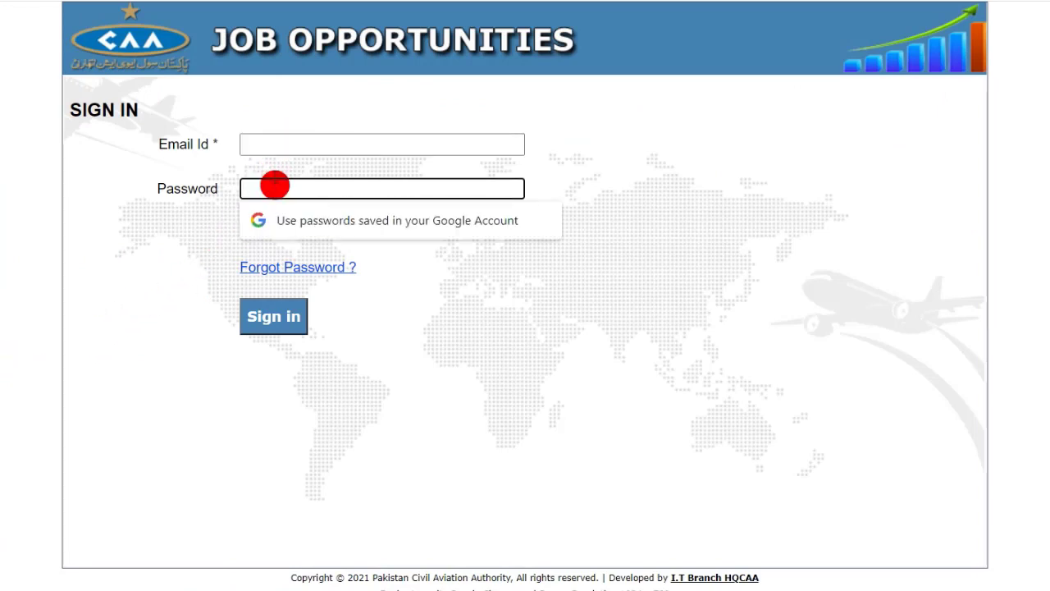
left_click(274, 153)
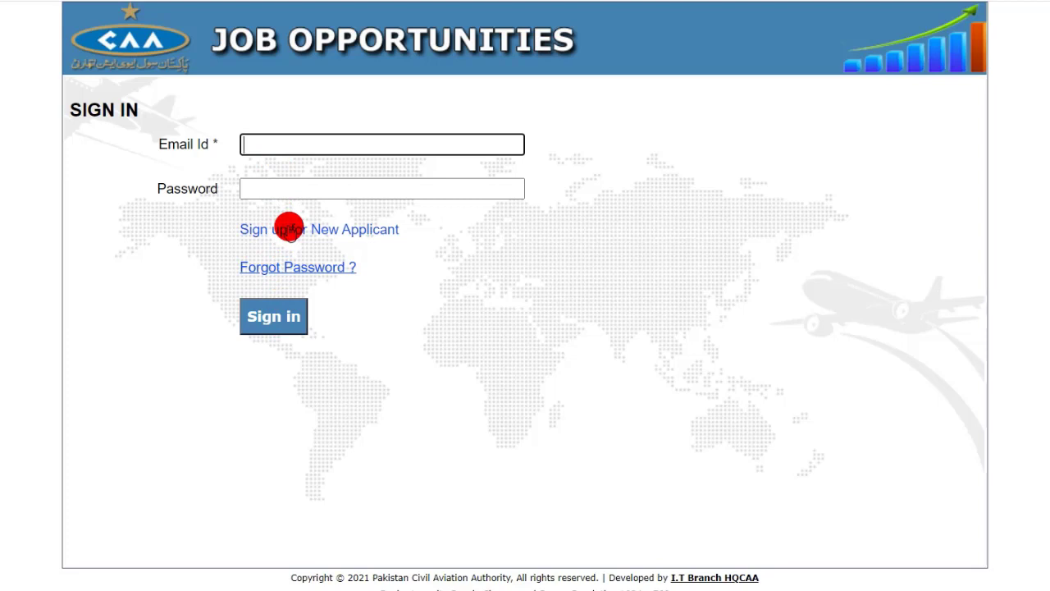
left_click(289, 230)
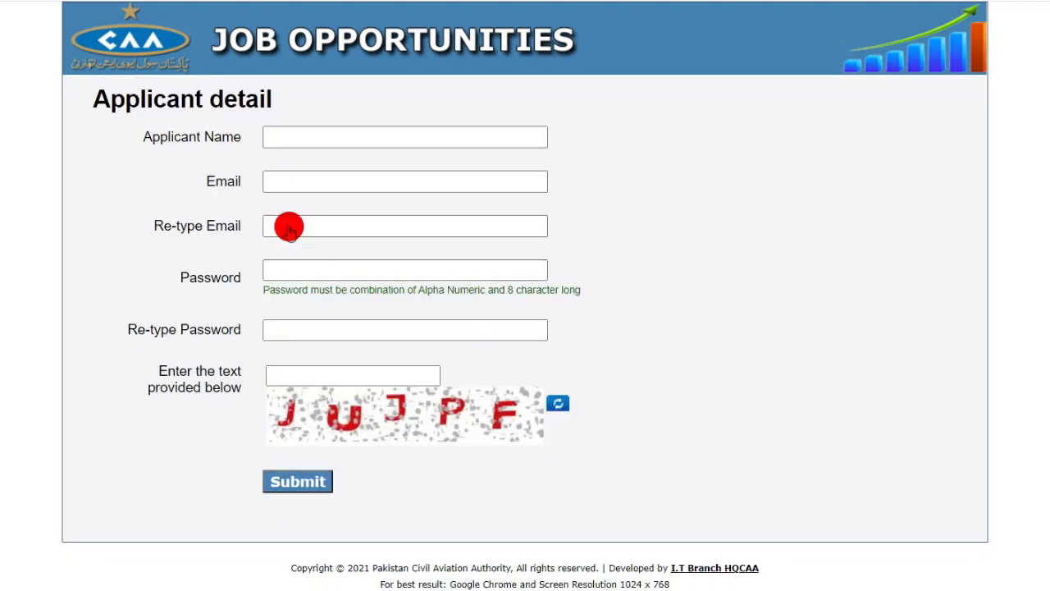
- Submit the applicant registration with the name, email, password and captcha text filled in, and proceed with saving the password in the Google Account
left_click(289, 137)
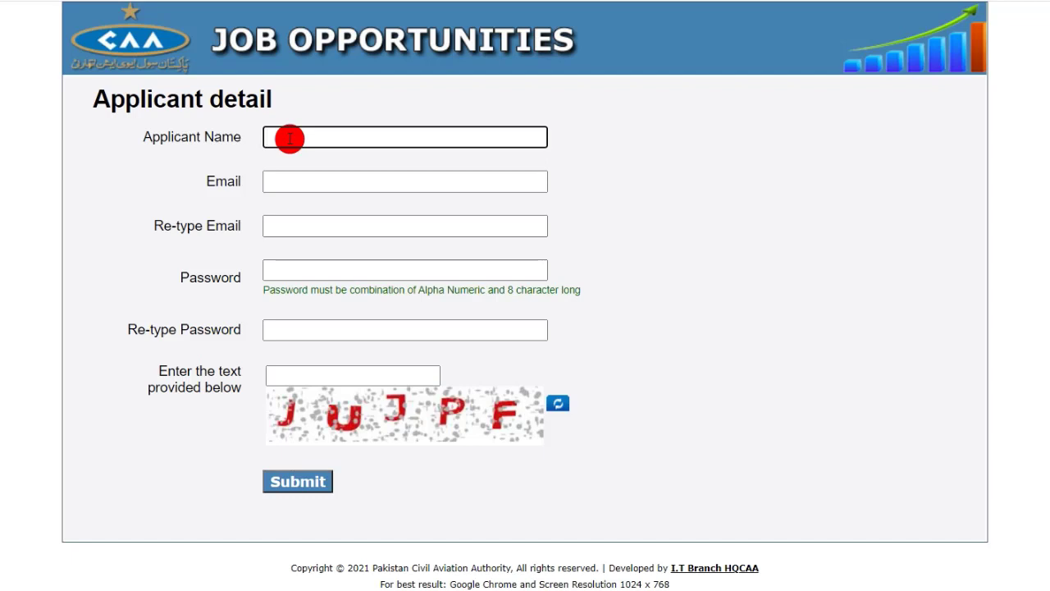
left_click(300, 181)
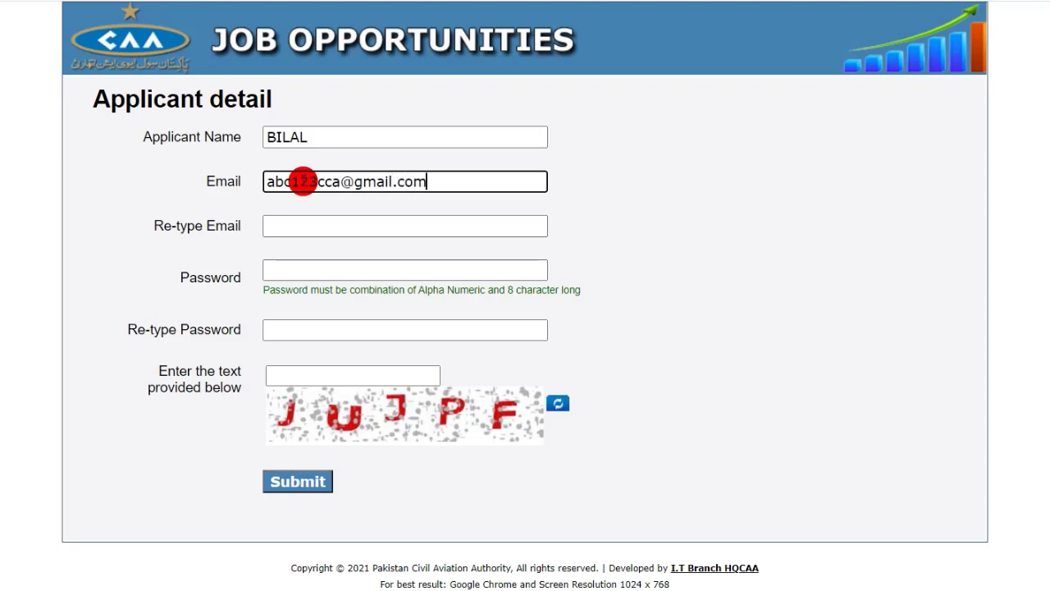
left_click(293, 228)
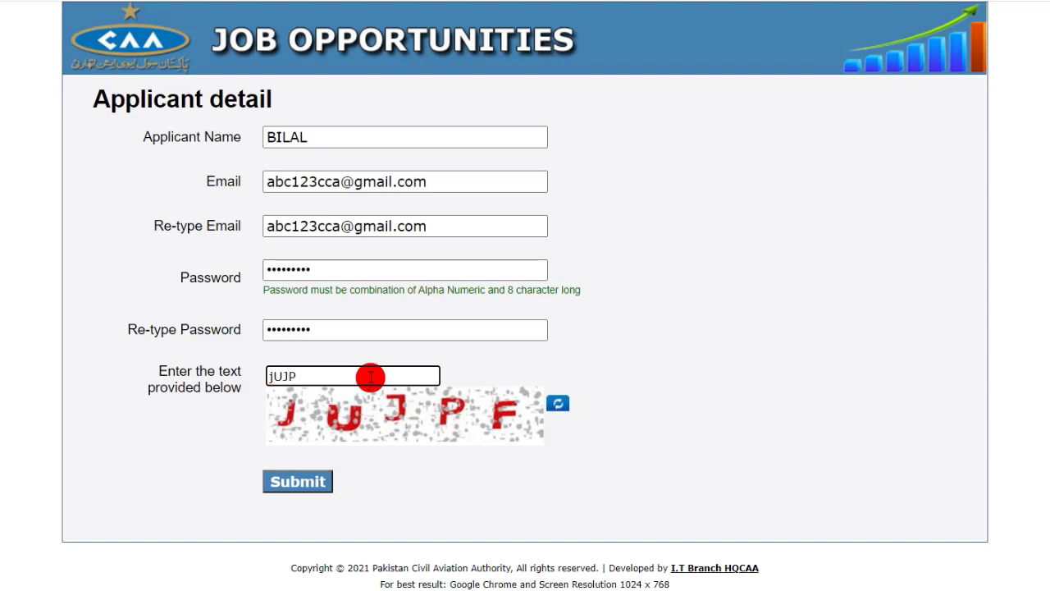
left_click(302, 482)
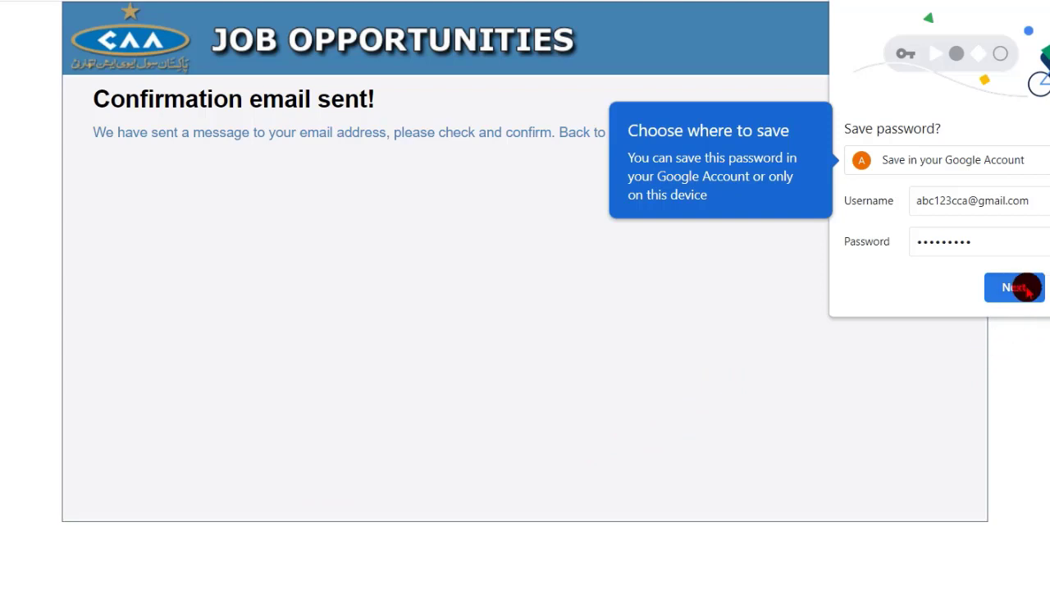
left_click(1009, 286)
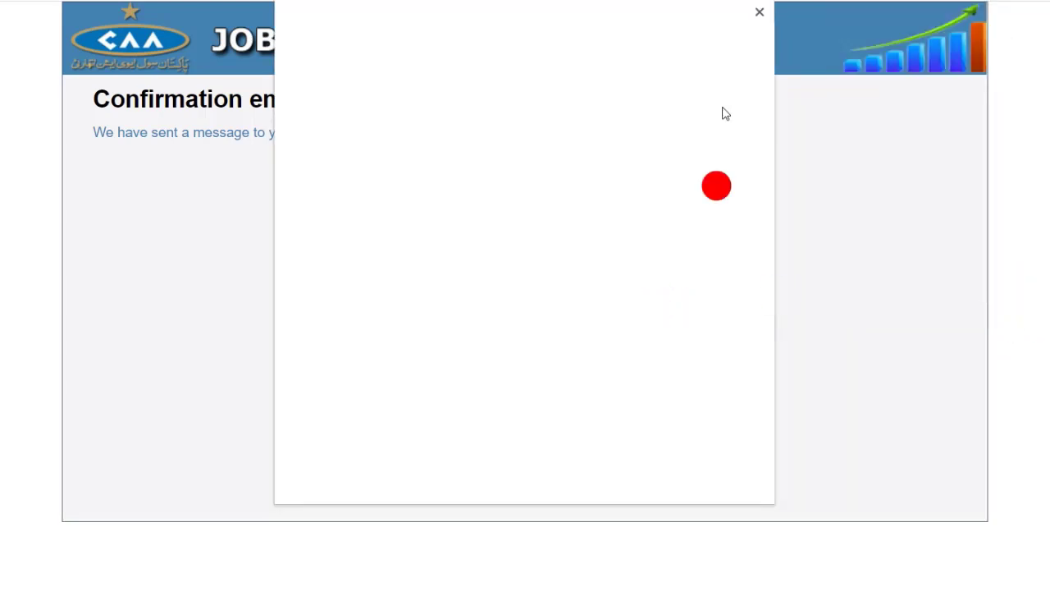
- Save the account password on this device only and confirm the applicant's email address through the PCAA confirmation message in Gmail
left_click(759, 14)
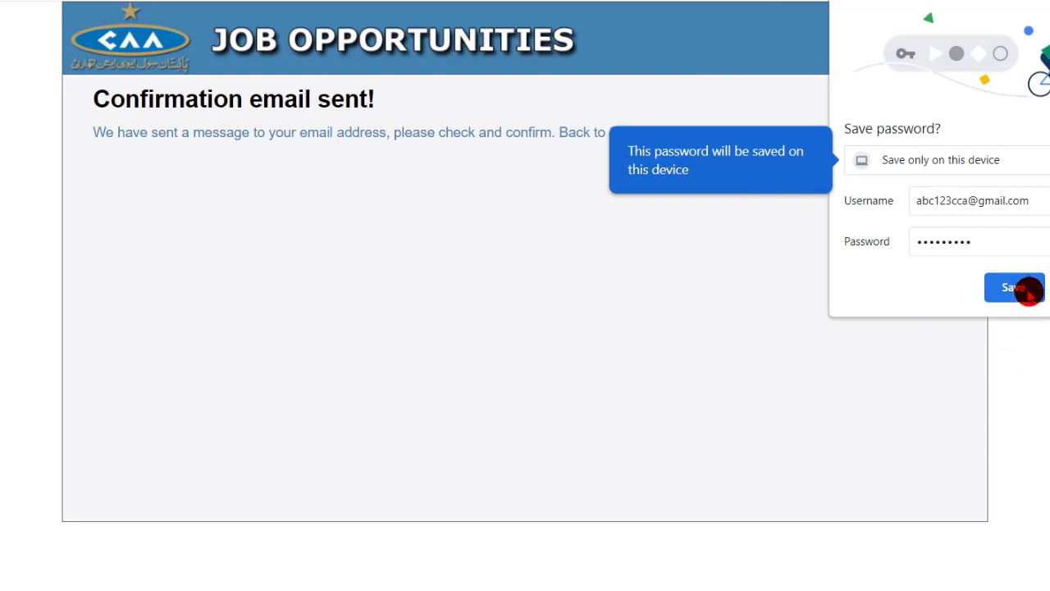
left_click(1027, 290)
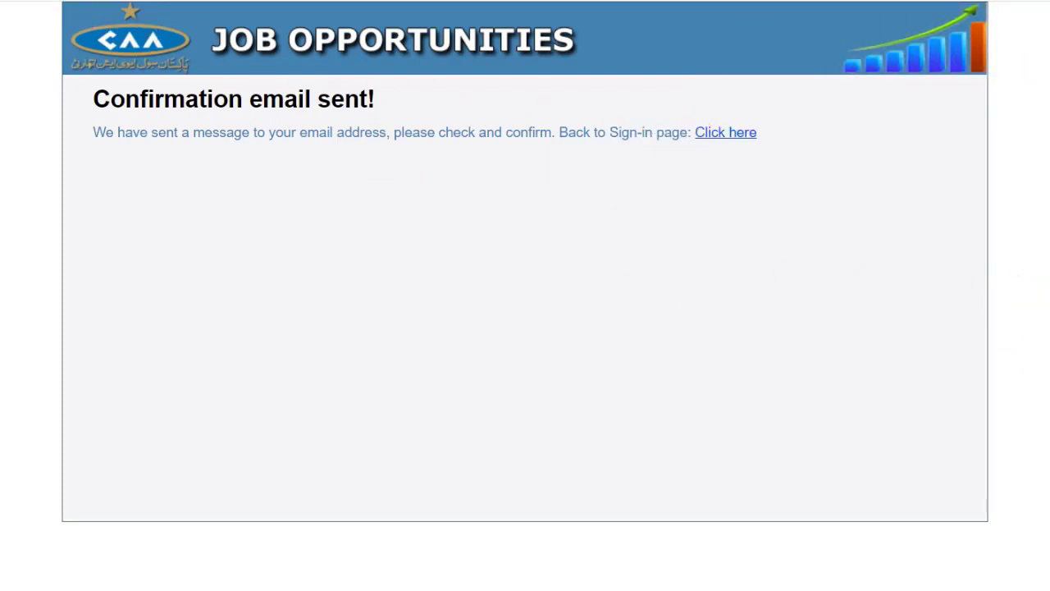
key("ctrl+Tab")
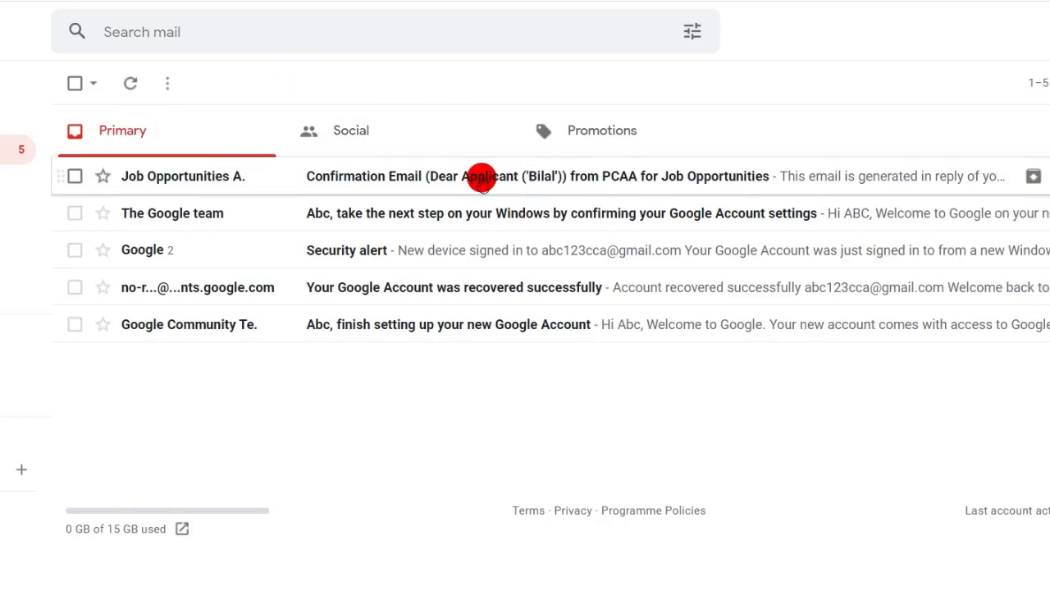
left_click(478, 176)
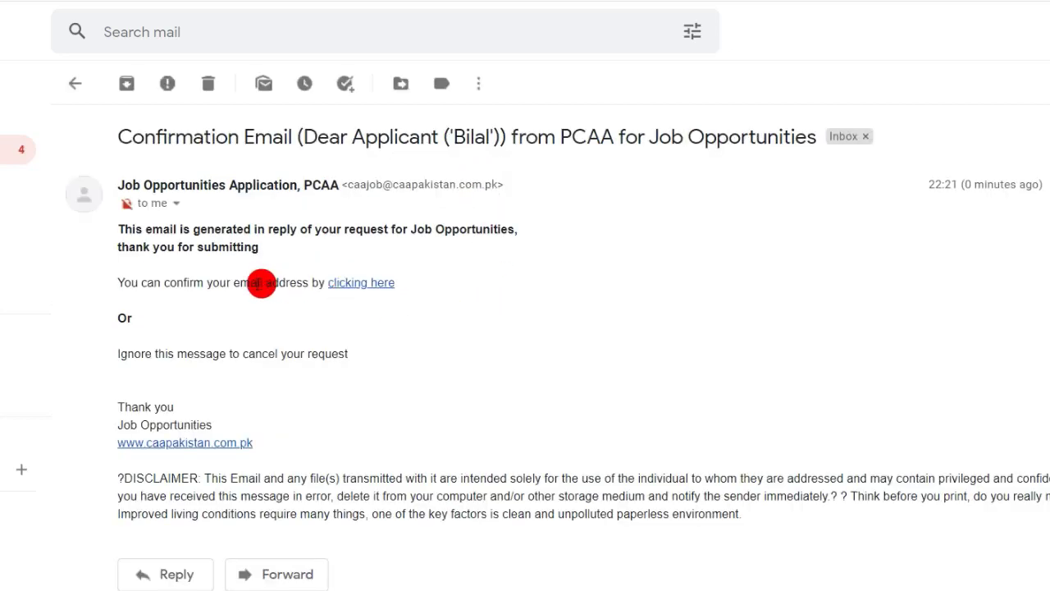
left_click(358, 287)
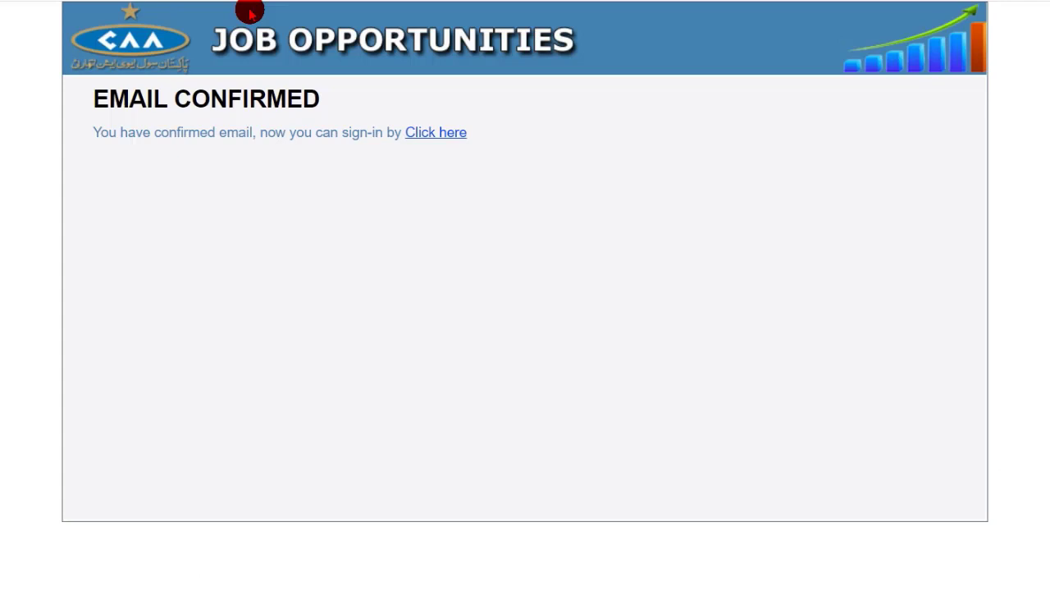
- Open the Job Opportunities sign-in page from the email confirmation page and sign in with the saved email and password
left_click(431, 138)
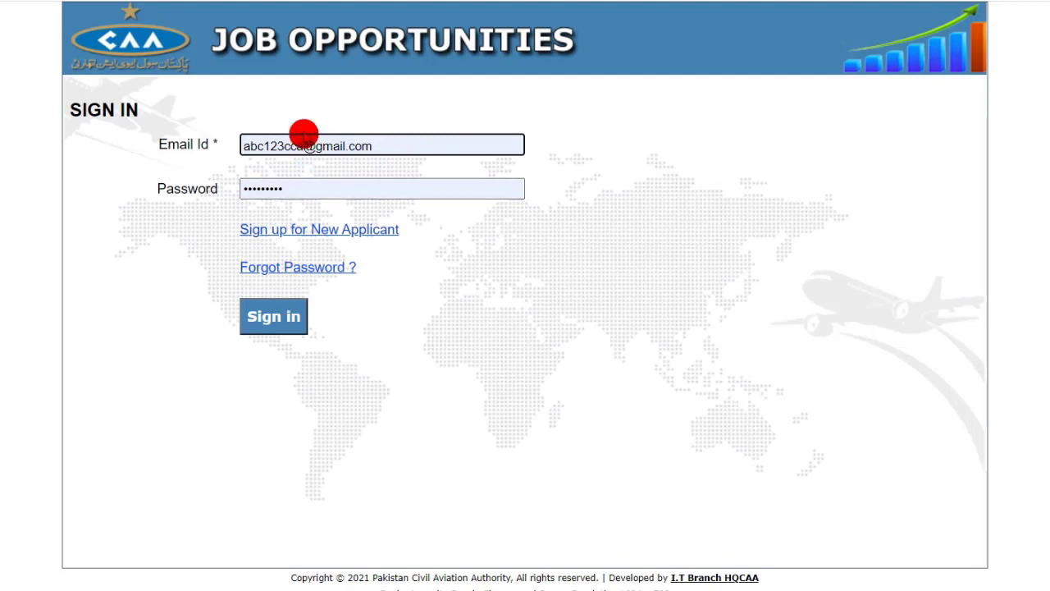
left_click(312, 191)
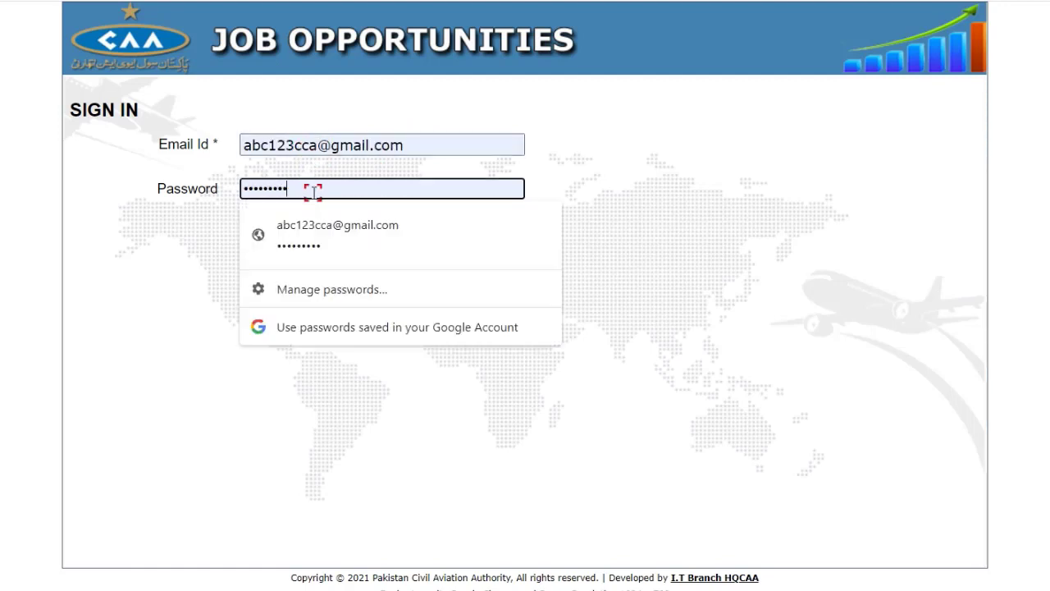
left_click(313, 191)
left_click(632, 190)
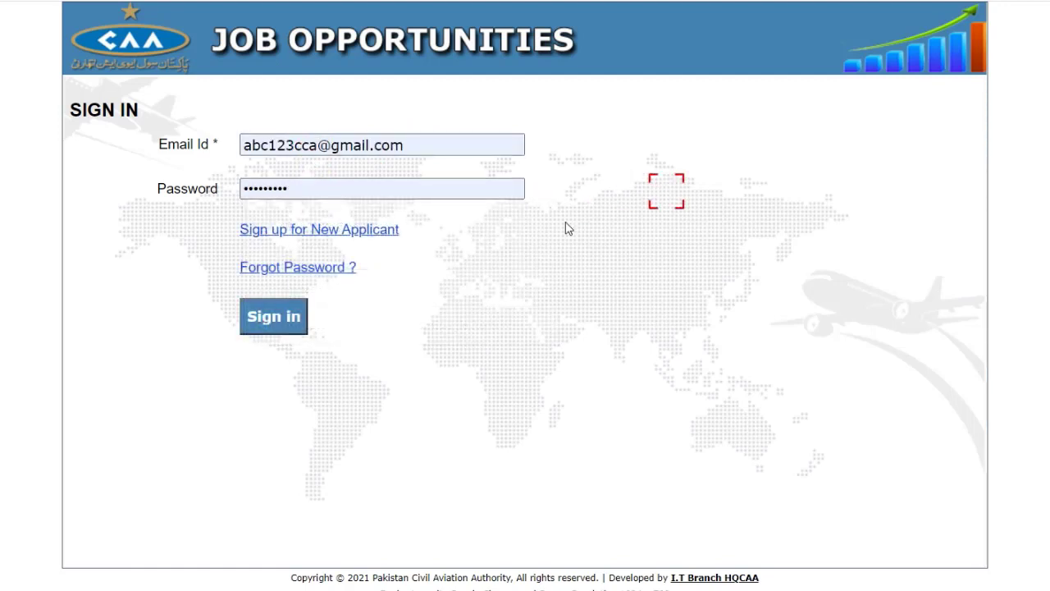
left_click(291, 315)
left_click(292, 322)
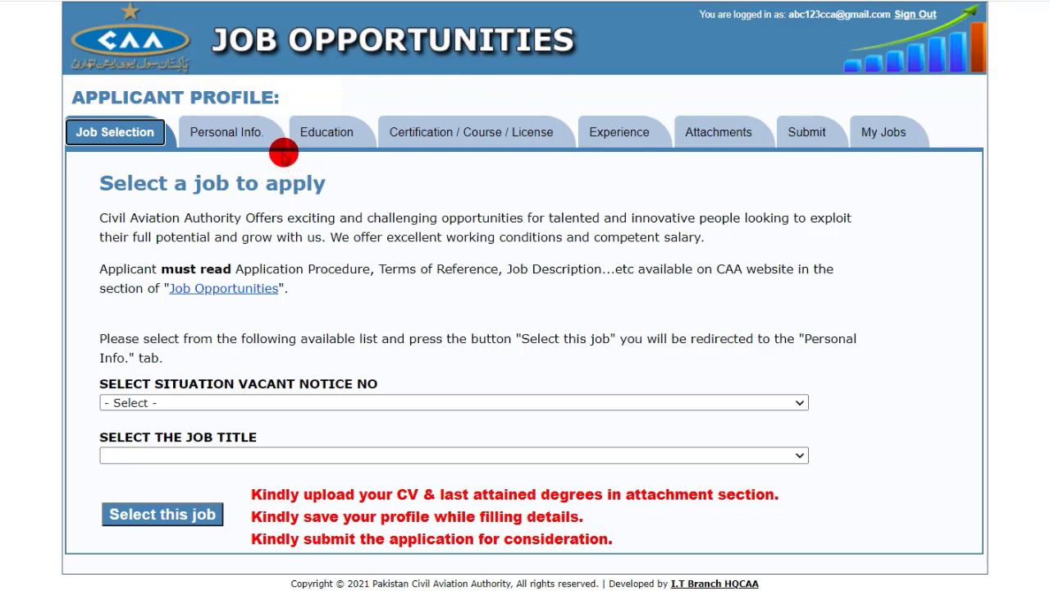
- Choose situation vacant notice 11/2021 and the job title Patwari (SG-05) (Sno. 01)
left_click(164, 401)
left_click(160, 433)
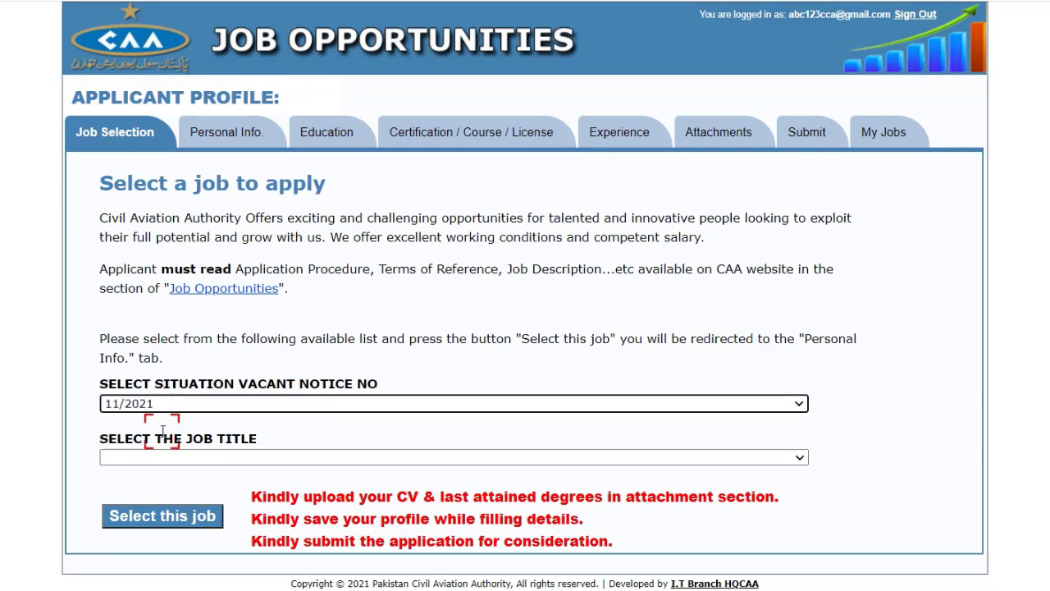
left_click(169, 456)
left_click(170, 485)
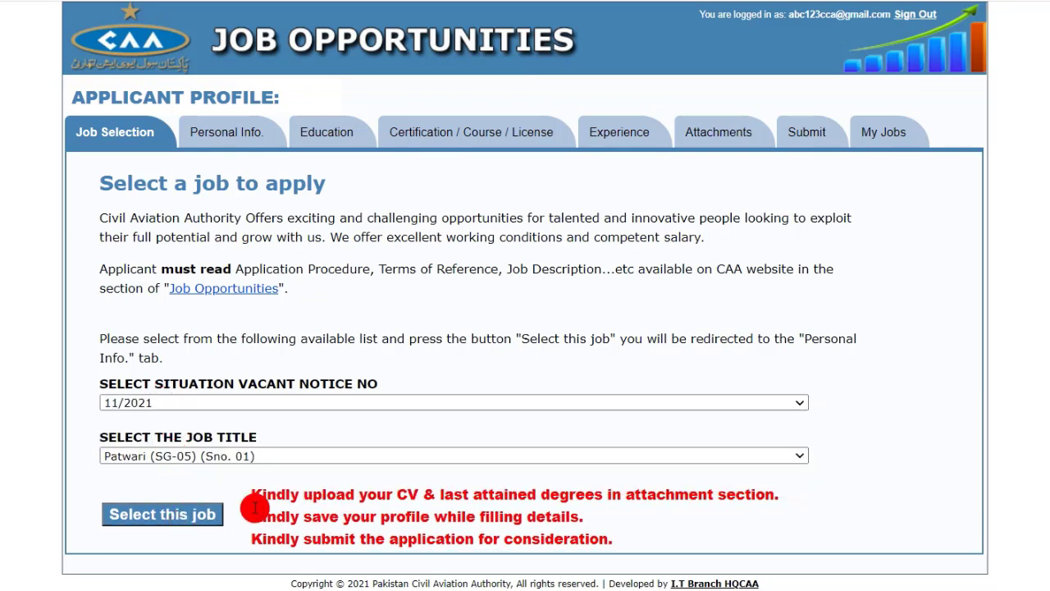
- Read the red instructions on attachments, saving the profile and submitting the application, and confirm the chosen job
left_click_drag(251, 493, 774, 494)
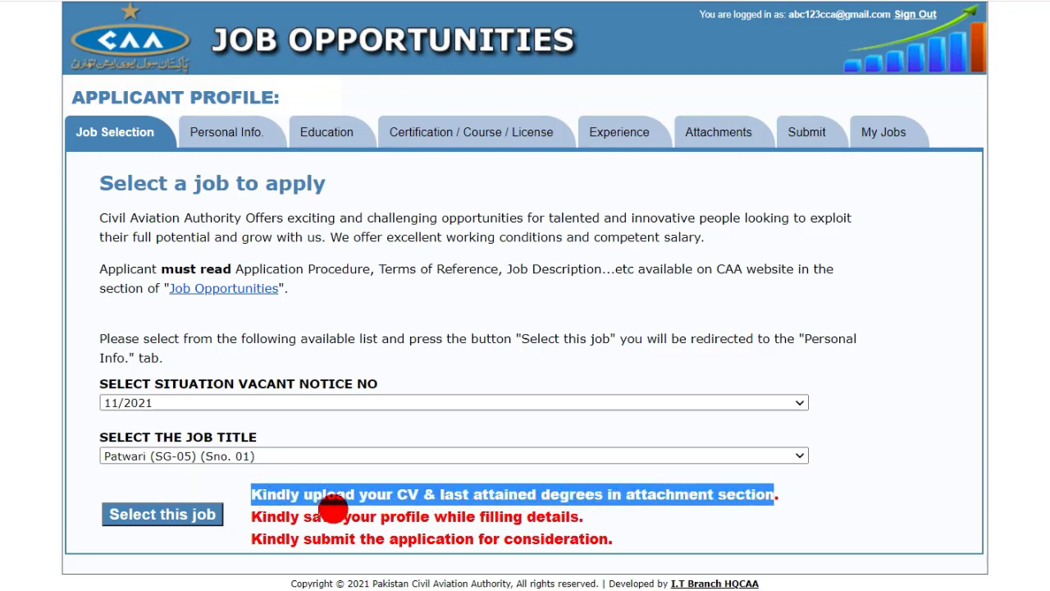
left_click_drag(260, 517, 578, 518)
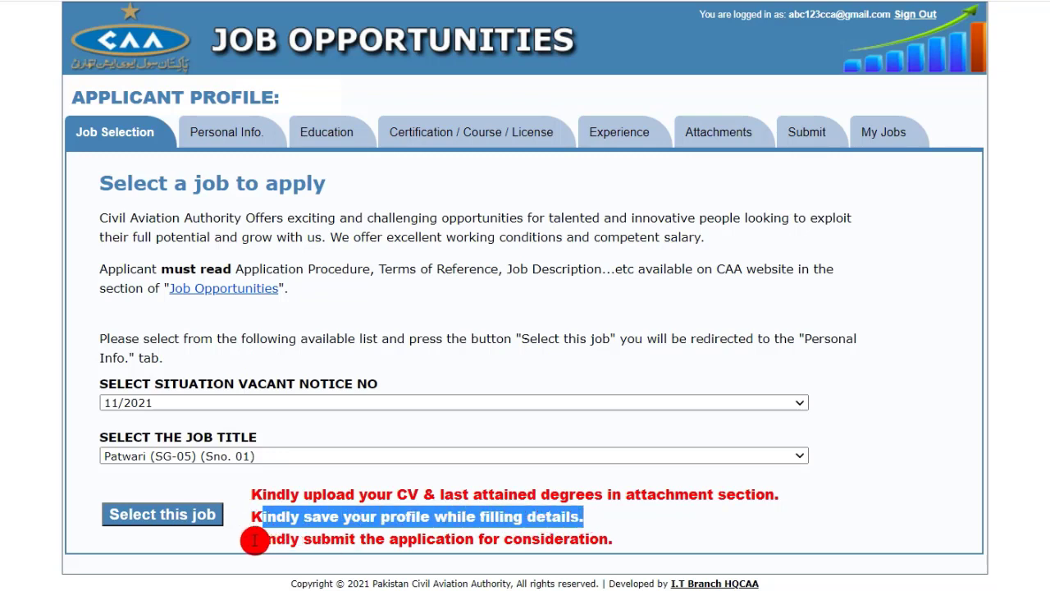
left_click_drag(252, 538, 621, 539)
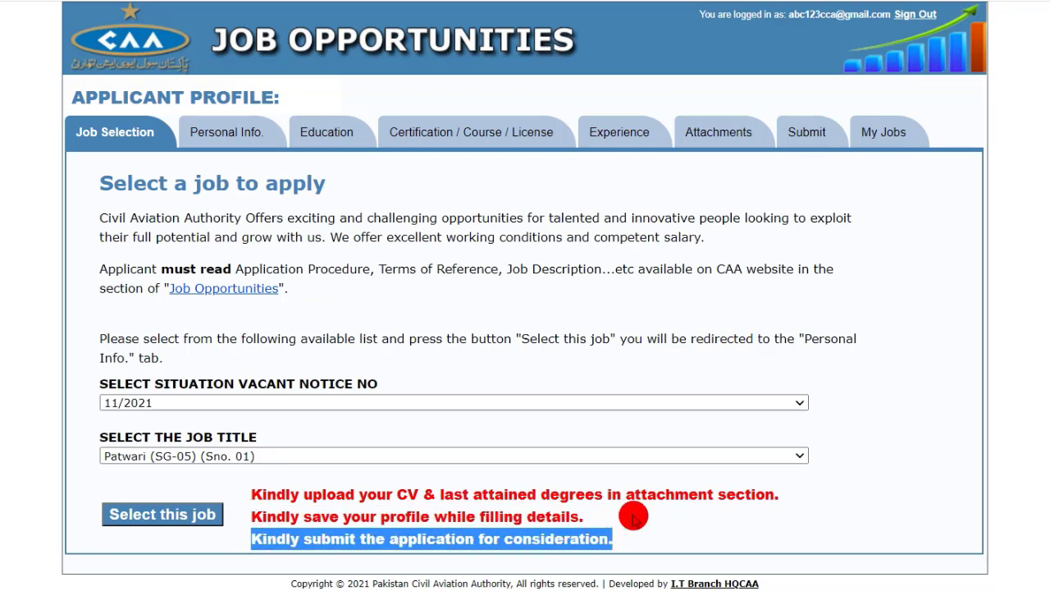
left_click(203, 514)
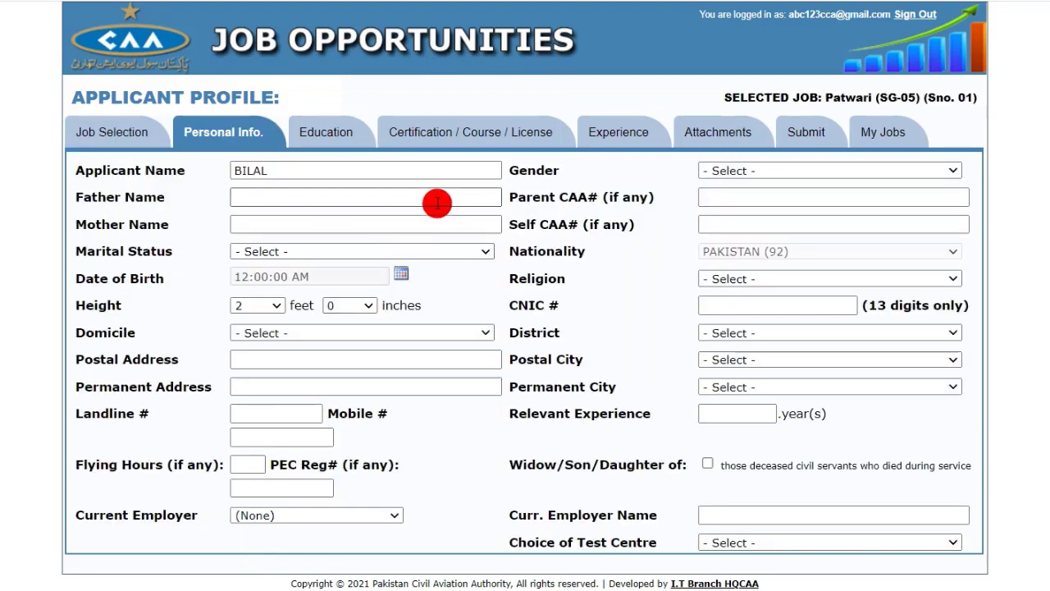
- Fill in the personal details: parents' names, marital status Married, date of birth, height 5 feet 9 inches, CNIC number, addresses and 5 years of relevant experience
left_click(294, 201)
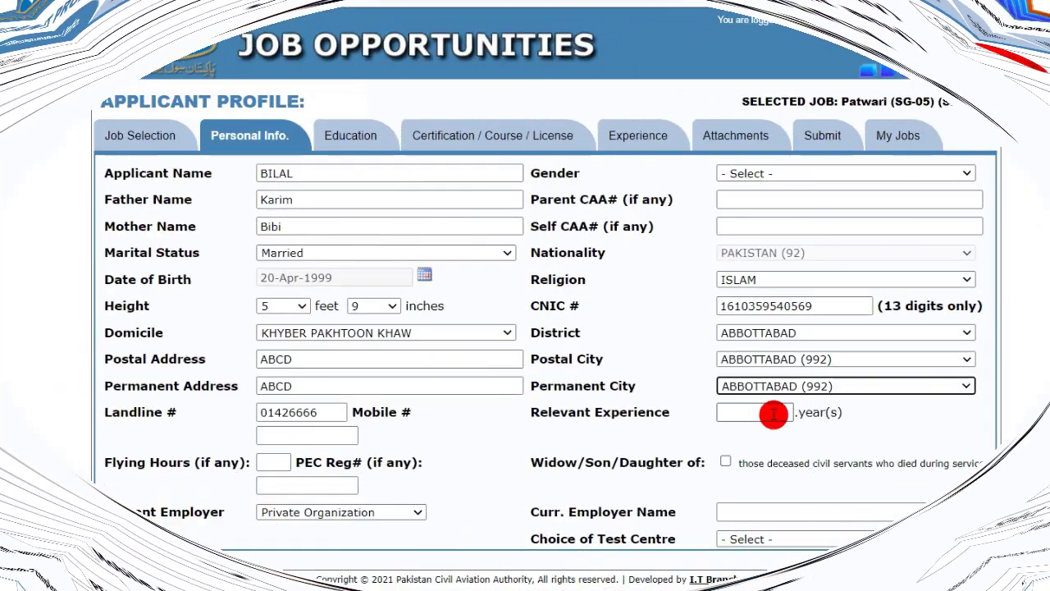
left_click(773, 413)
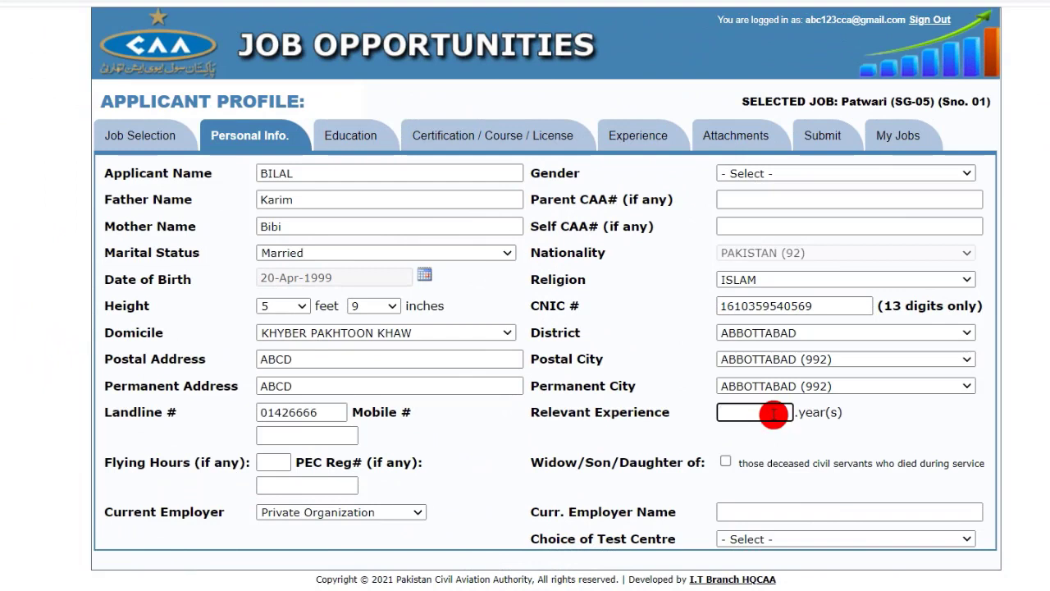
type("5")
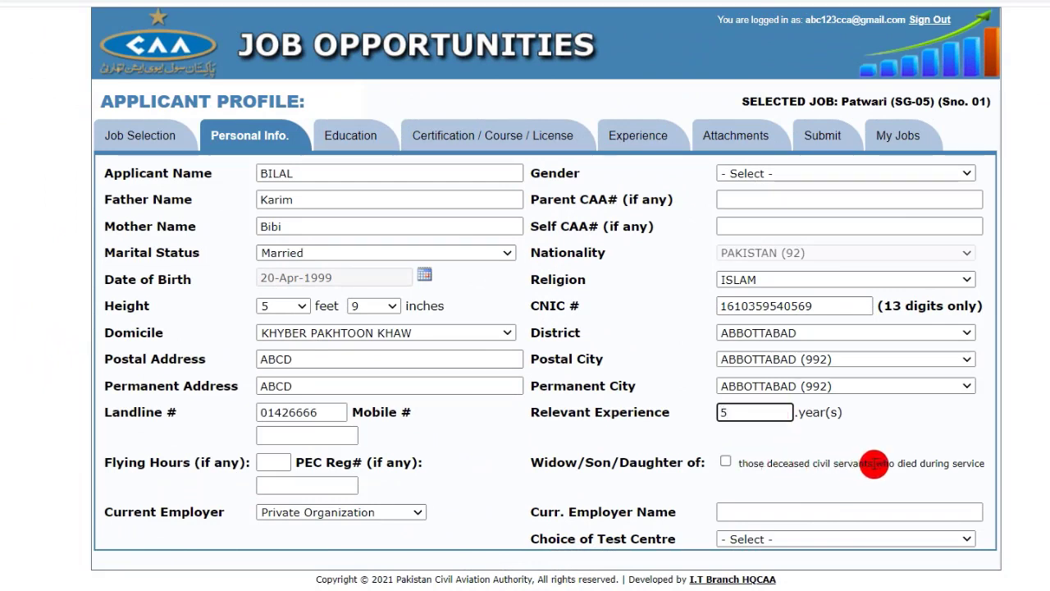
- Complete the personal information with current employer name ABC, test centre ISLAMABAD and gender Male
left_click(814, 514)
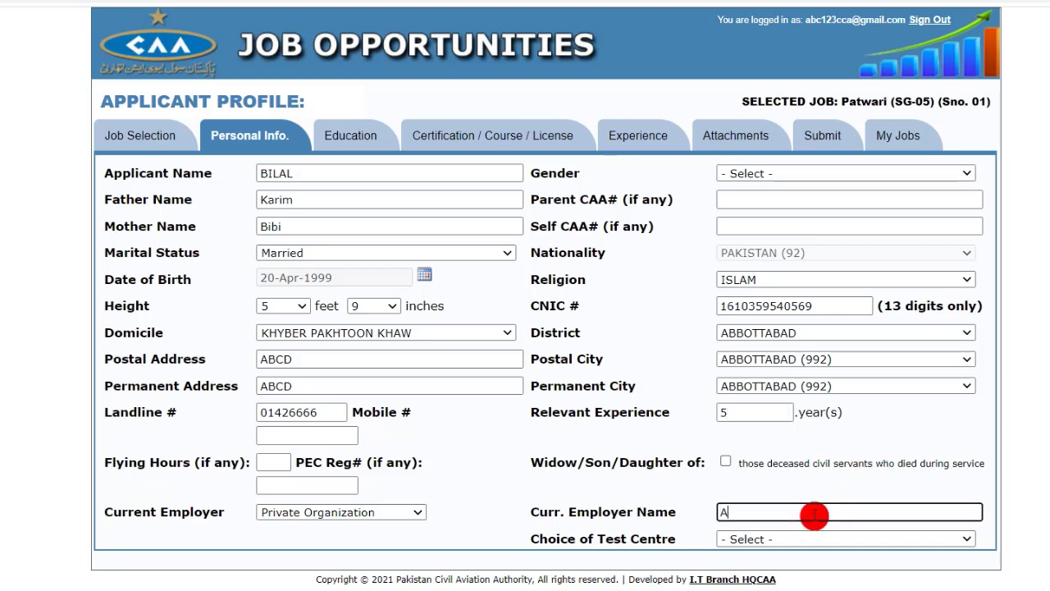
left_click(823, 539)
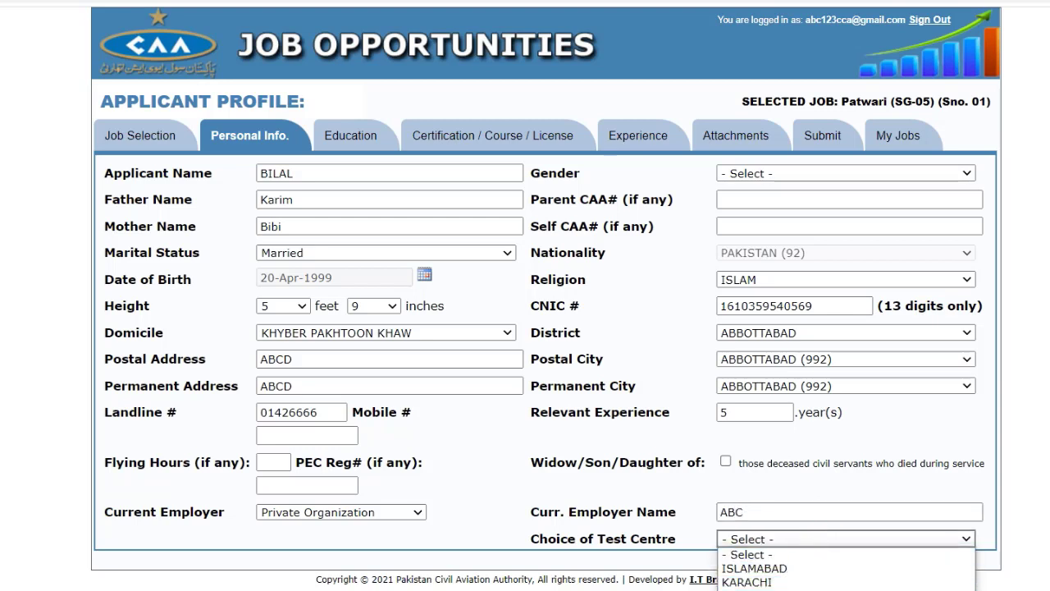
left_click(781, 567)
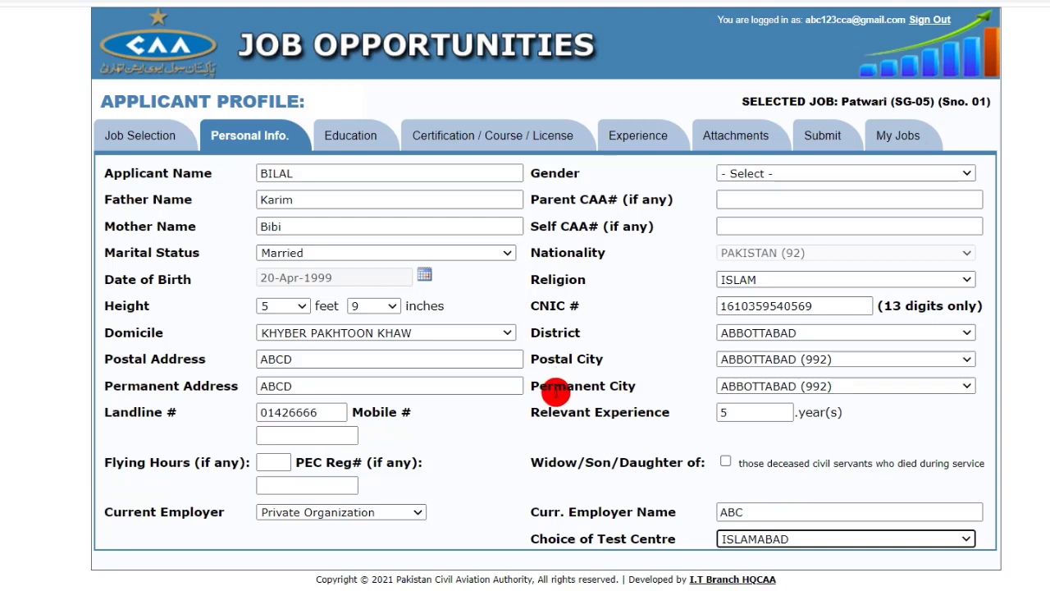
left_click(784, 173)
left_click(771, 216)
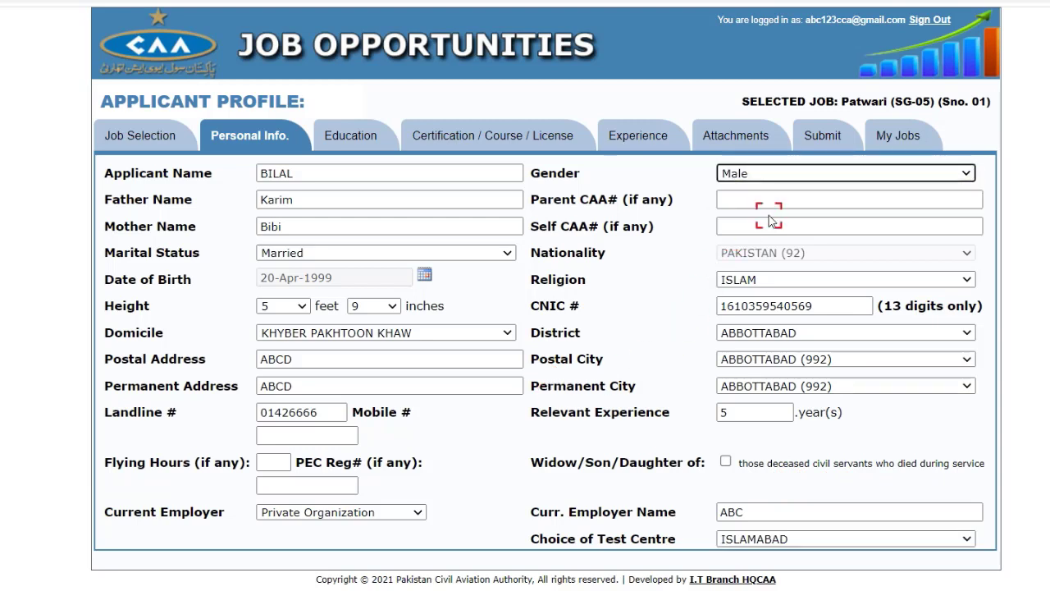
left_click(838, 361)
left_click(1023, 239)
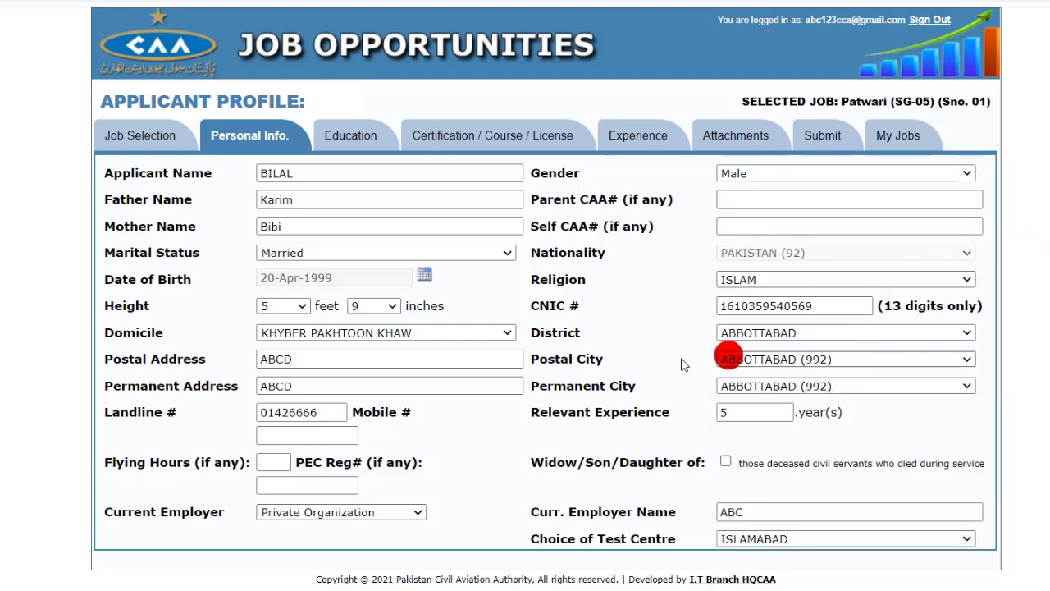
- Add a Matric / Under Matric education record: MATRIC in ARTS from BISE, passing year 2000, 75 percent, division 1
left_click(354, 140)
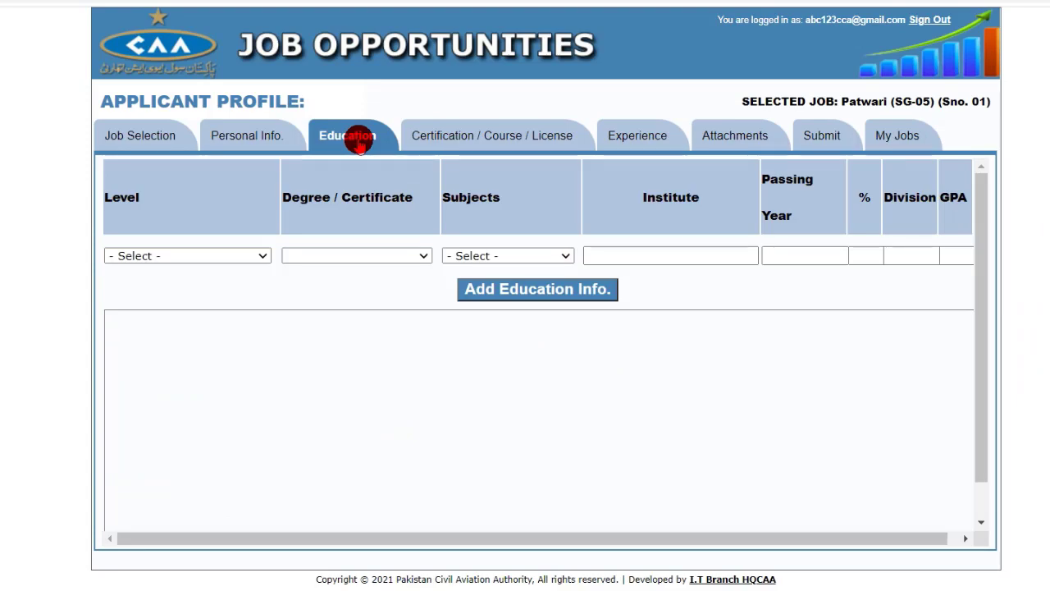
left_click(191, 255)
left_click(156, 286)
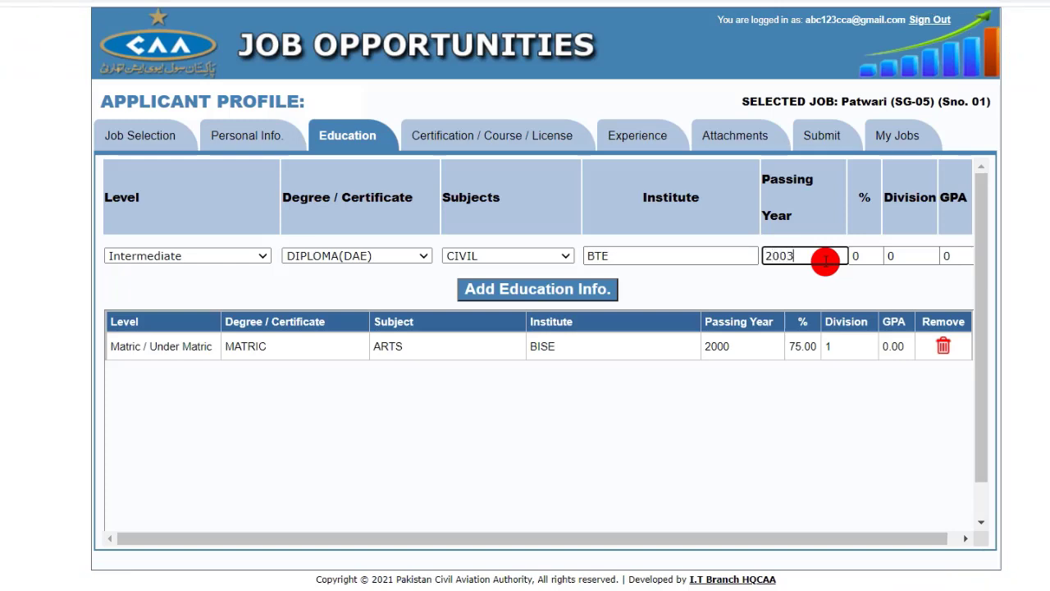
- Add the Intermediate education record: DIPLOMA(DAE) in CIVIL from BTE, passing year 2003, 80 percent, division 1
double_click(872, 256)
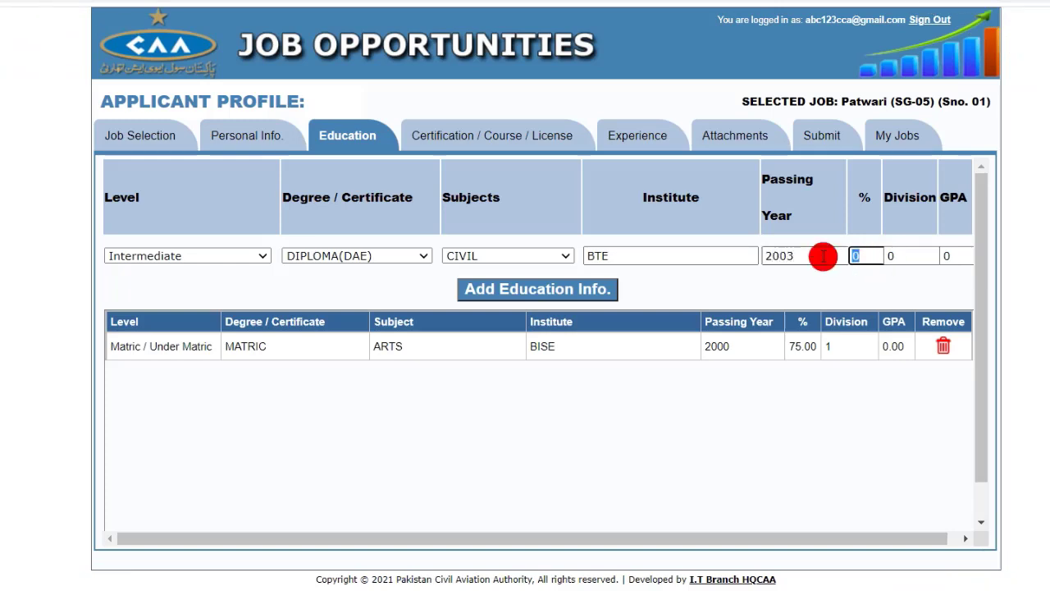
double_click(896, 256)
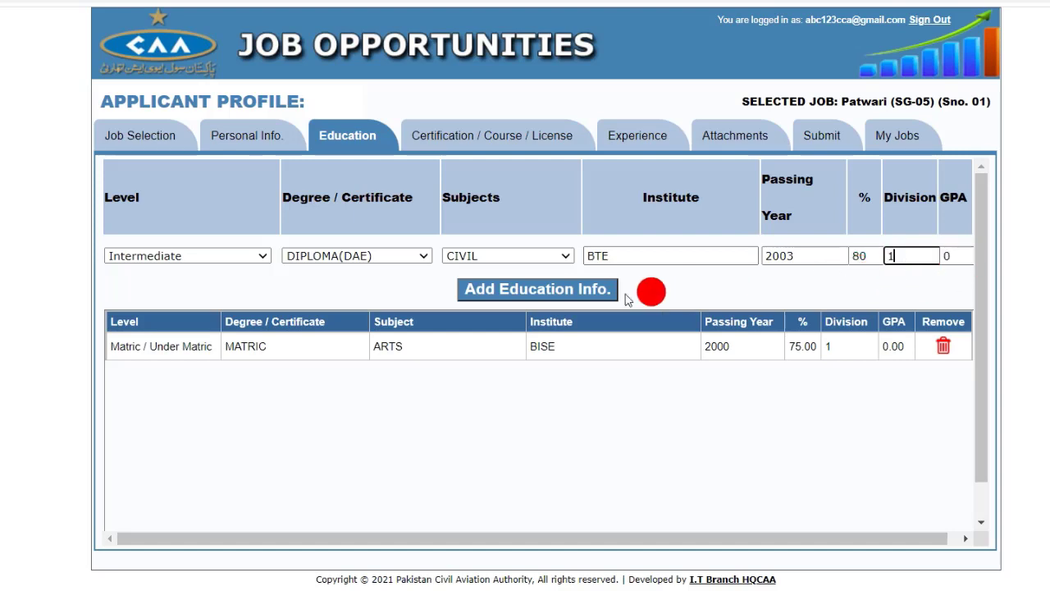
left_click(592, 291)
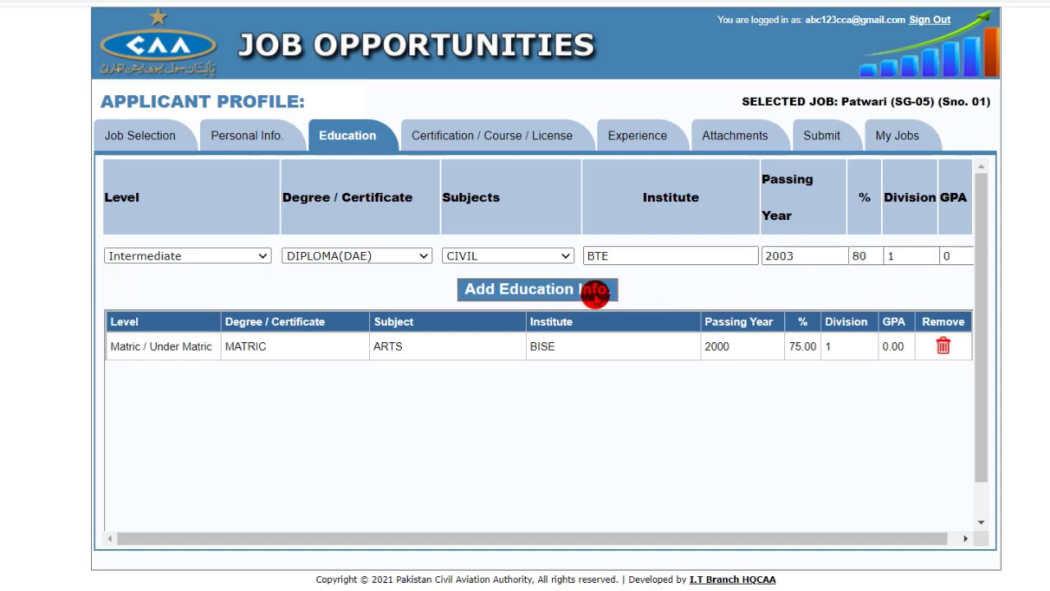
- Add a DIT course record from BTE, dated 01-Jan-2020 to 01-Jan-2021, with its registration number
left_click(497, 137)
left_click(232, 206)
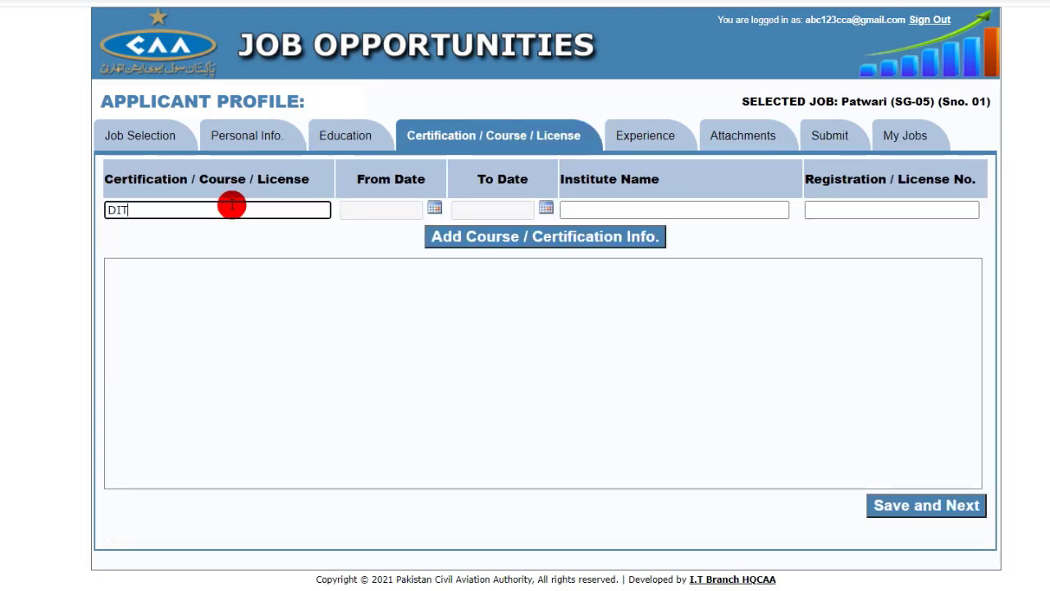
type("DIT")
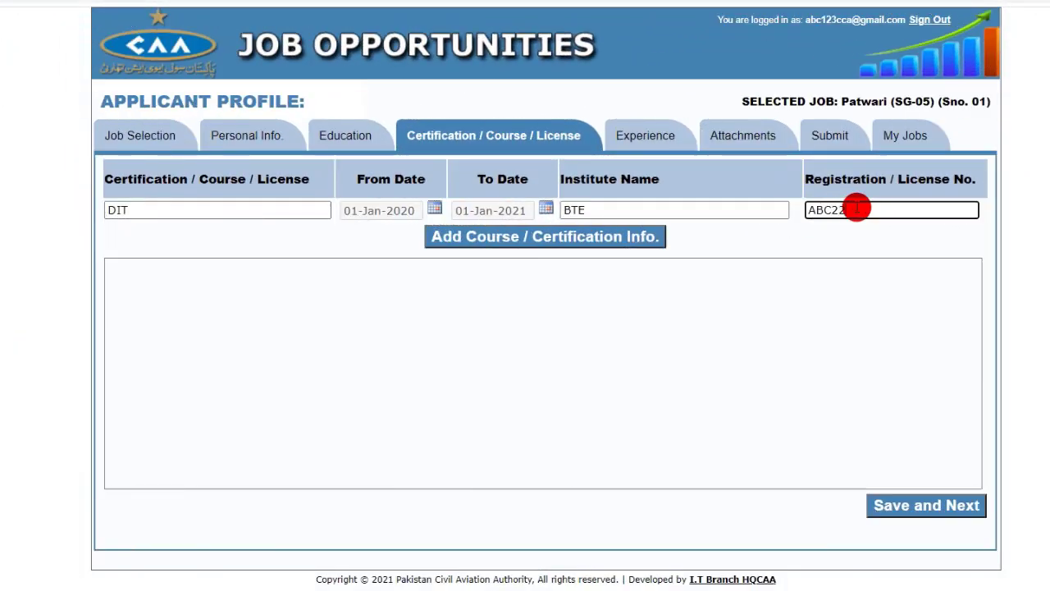
type("3")
left_click(544, 236)
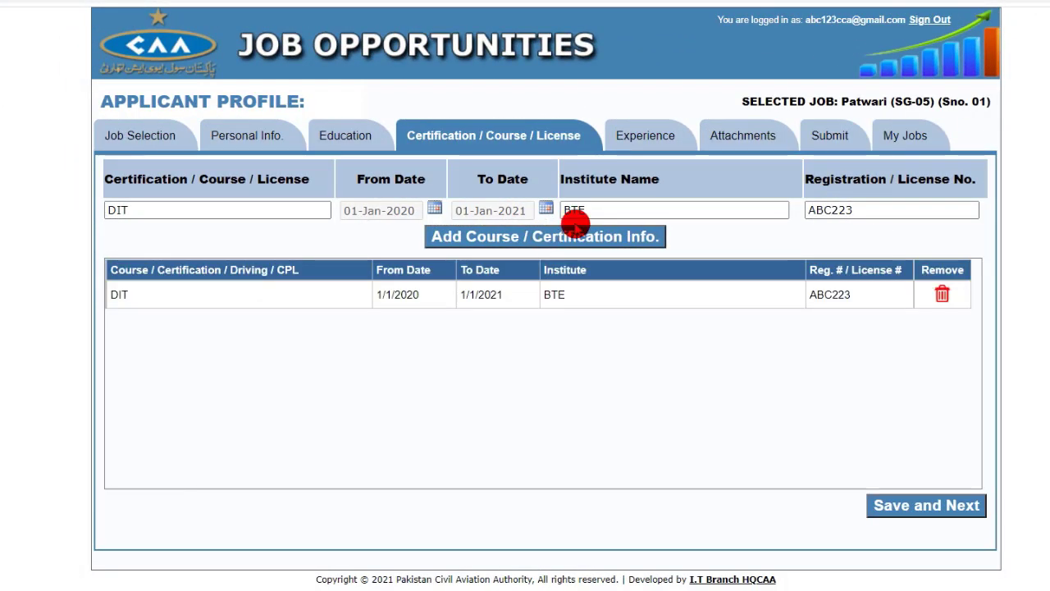
- Add an experience record for company ABC, 01-Jan-2019 to 06-Oct-2021, job title Admin Assistant, description WORKED AS ADMIN ASSISTANT
left_click(661, 137)
left_click(255, 215)
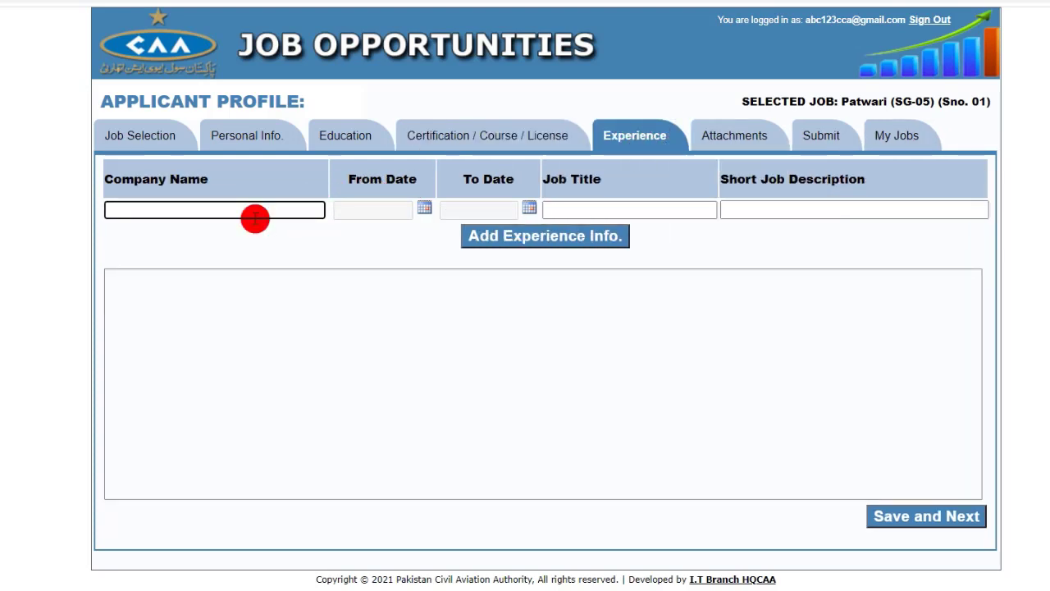
type("ABC")
key("BackSpace")
key("BackSpace")
key("BackSpace")
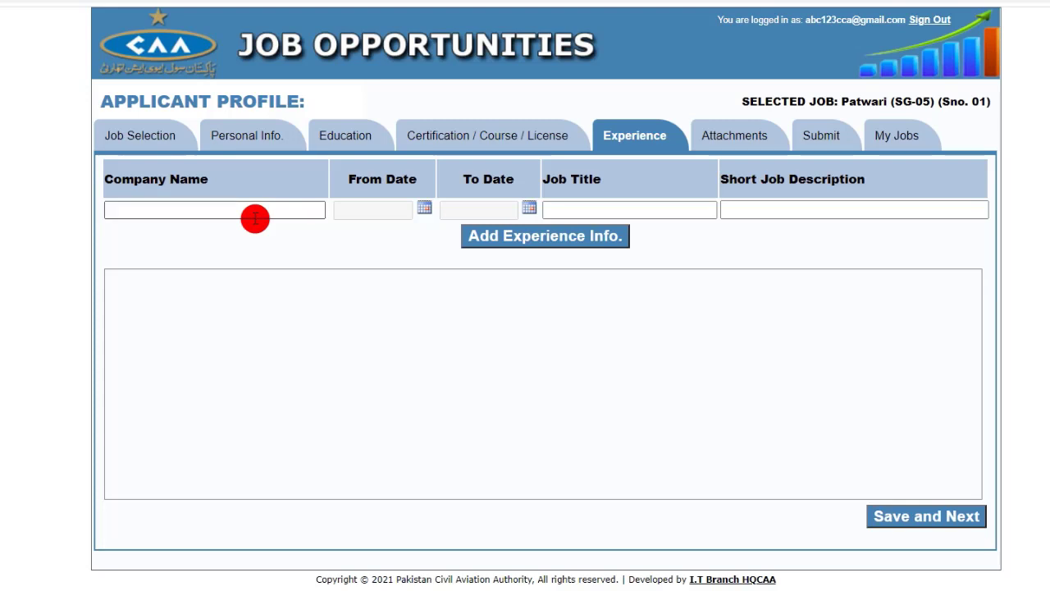
left_click(382, 210)
left_click(306, 210)
left_click(304, 210)
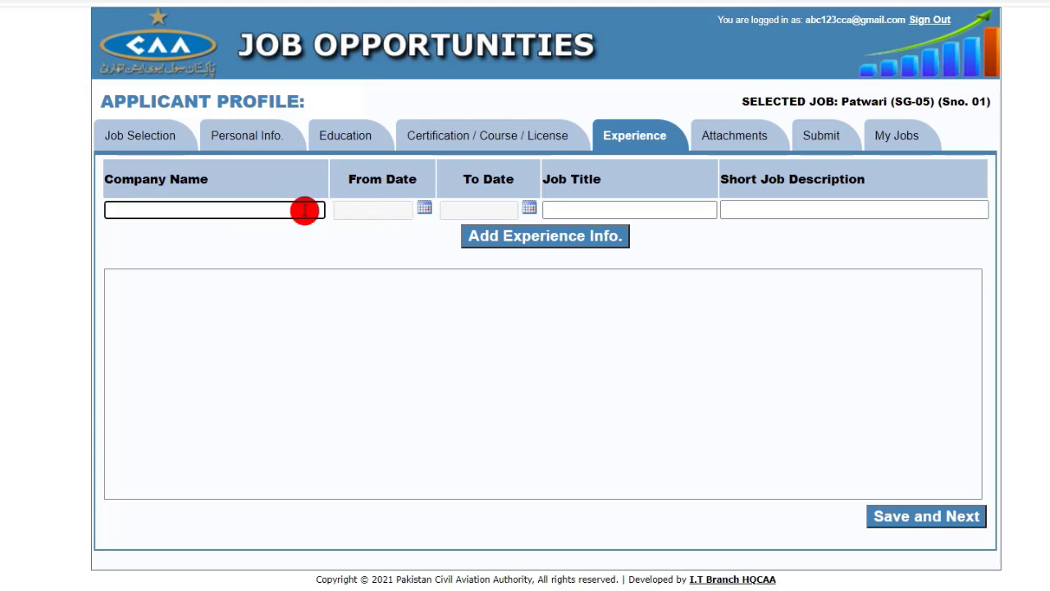
type("ABC")
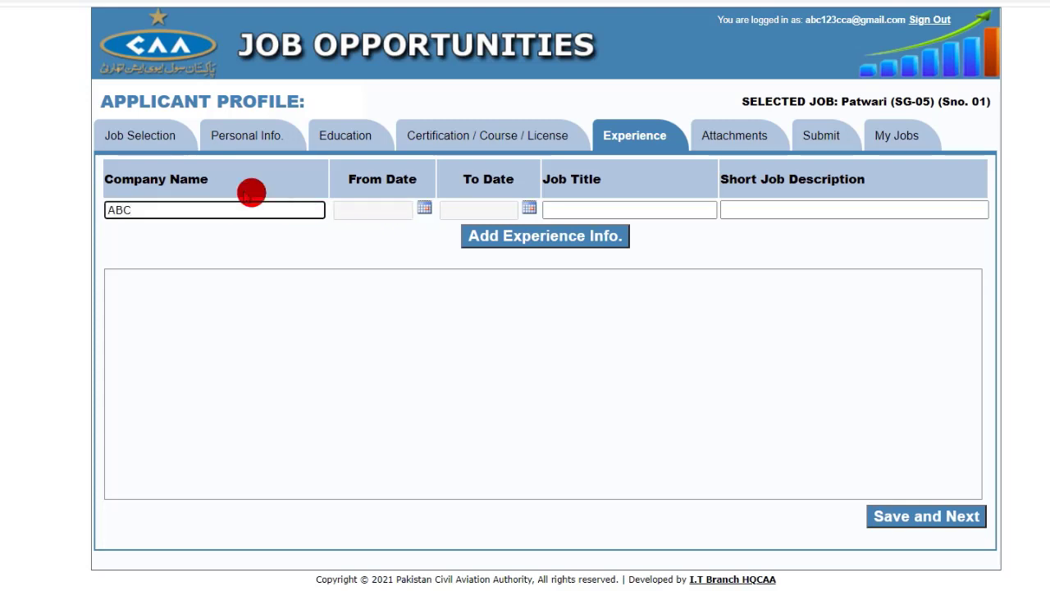
left_click(424, 207)
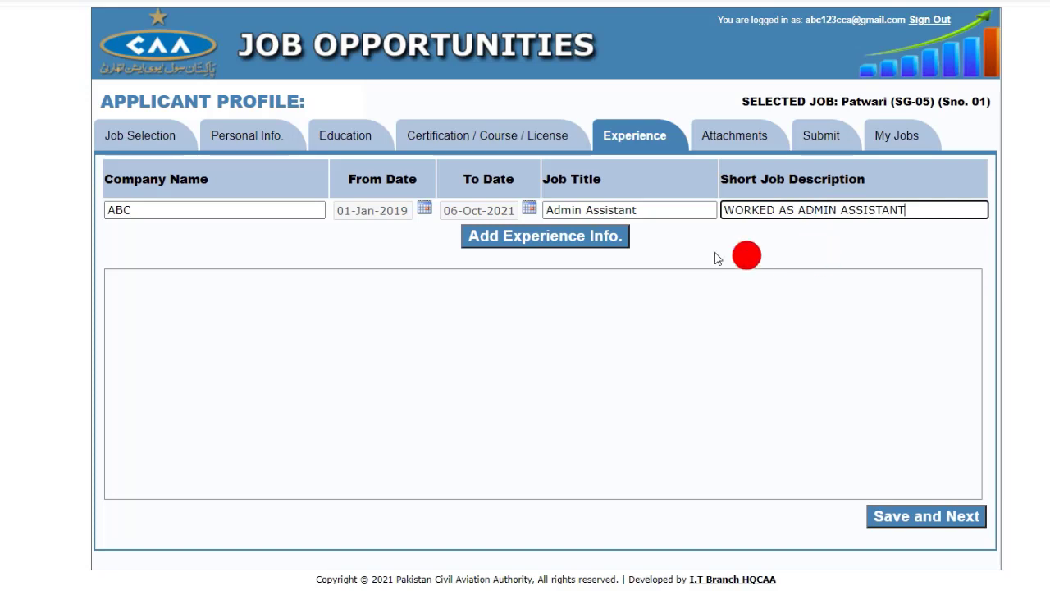
left_click(612, 238)
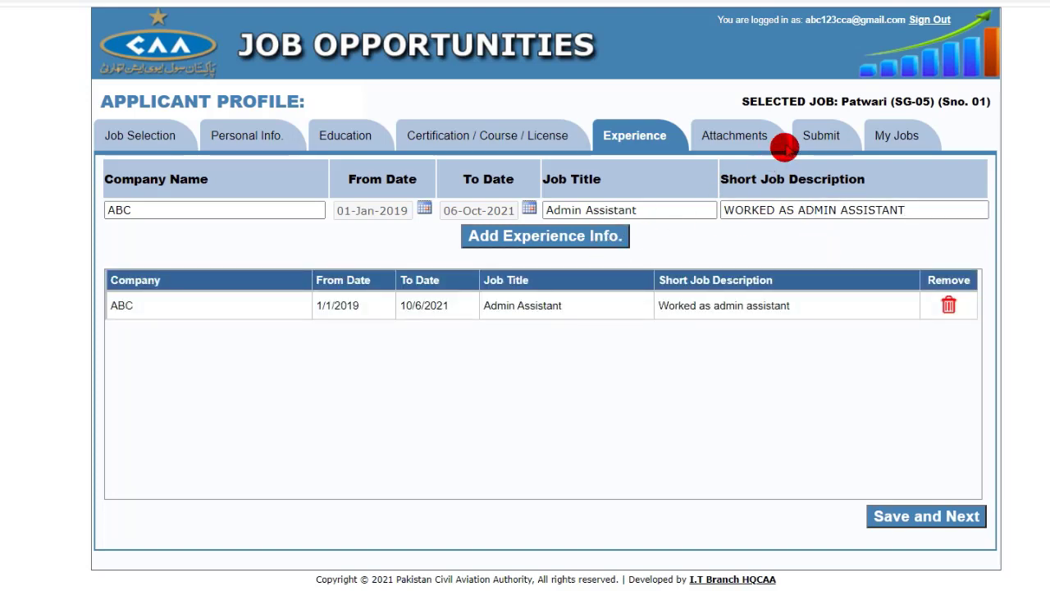
- Attach the applicant's NIC image file to the profile with the description Picture
left_click(763, 136)
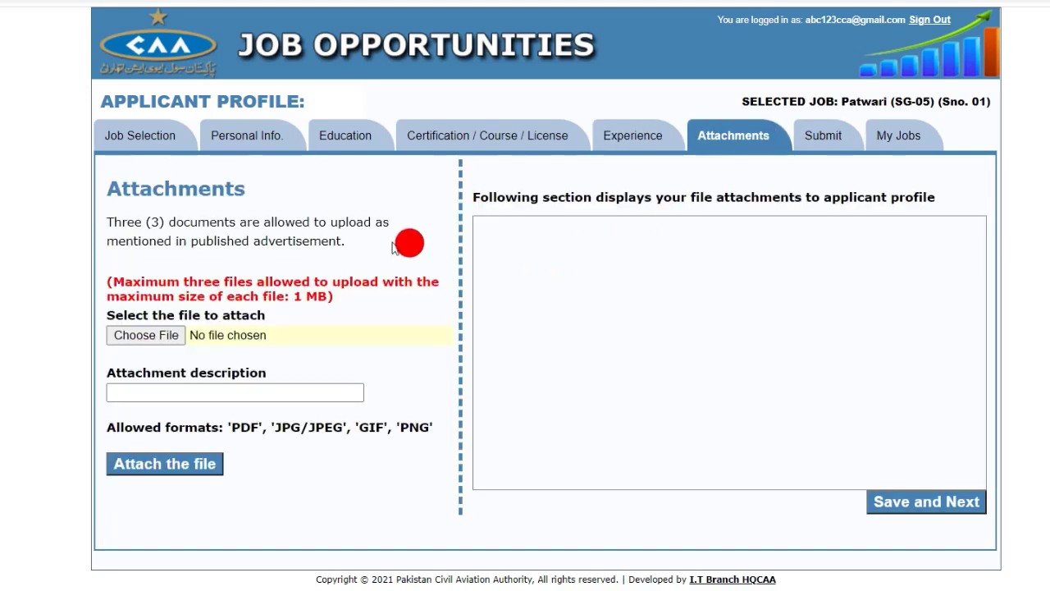
left_click_drag(125, 281, 321, 294)
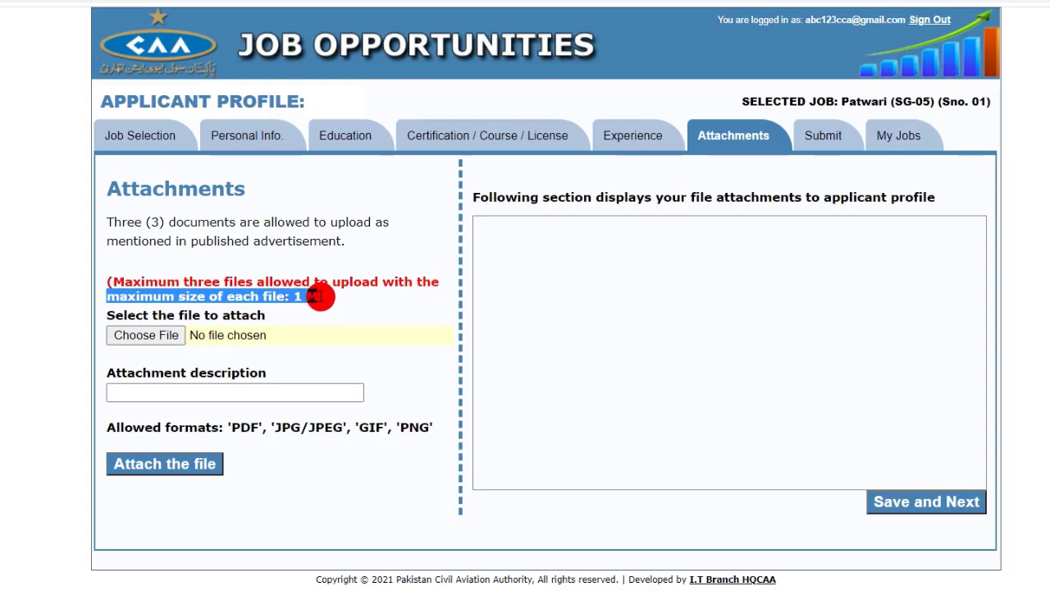
left_click(332, 342)
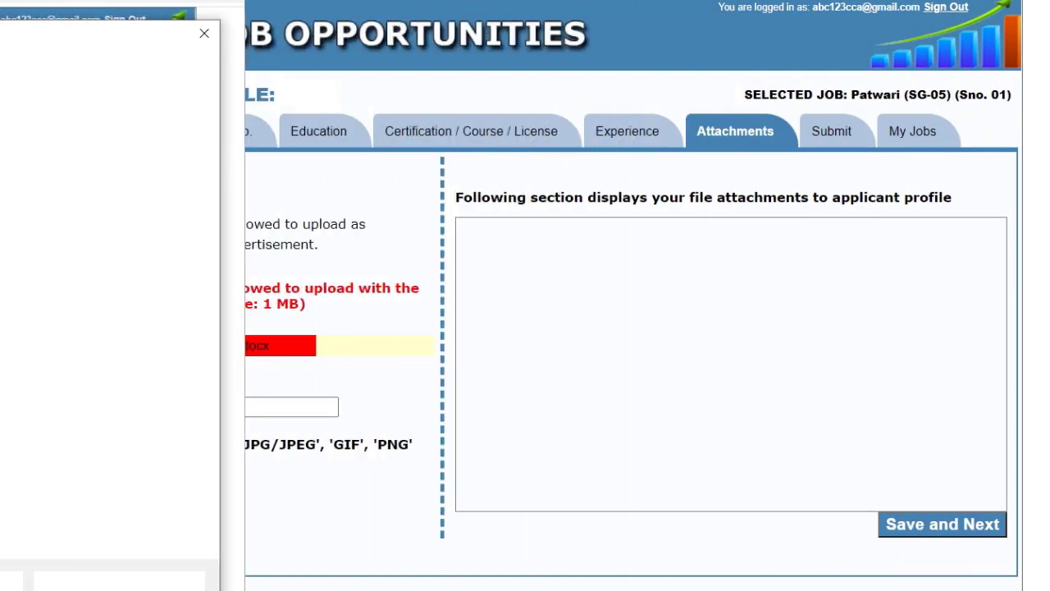
left_click(91, 348)
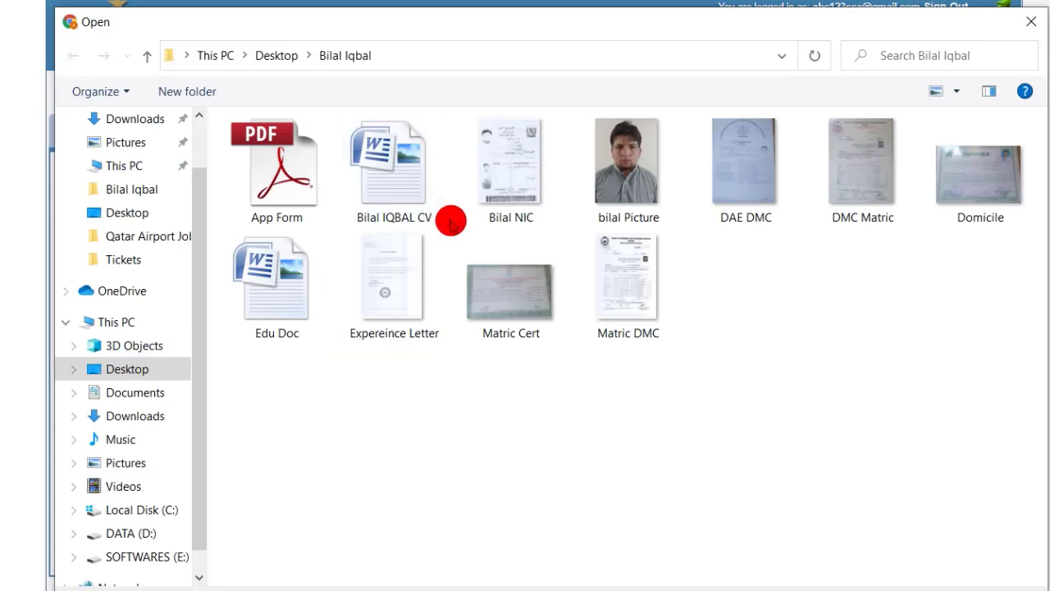
left_click(488, 187)
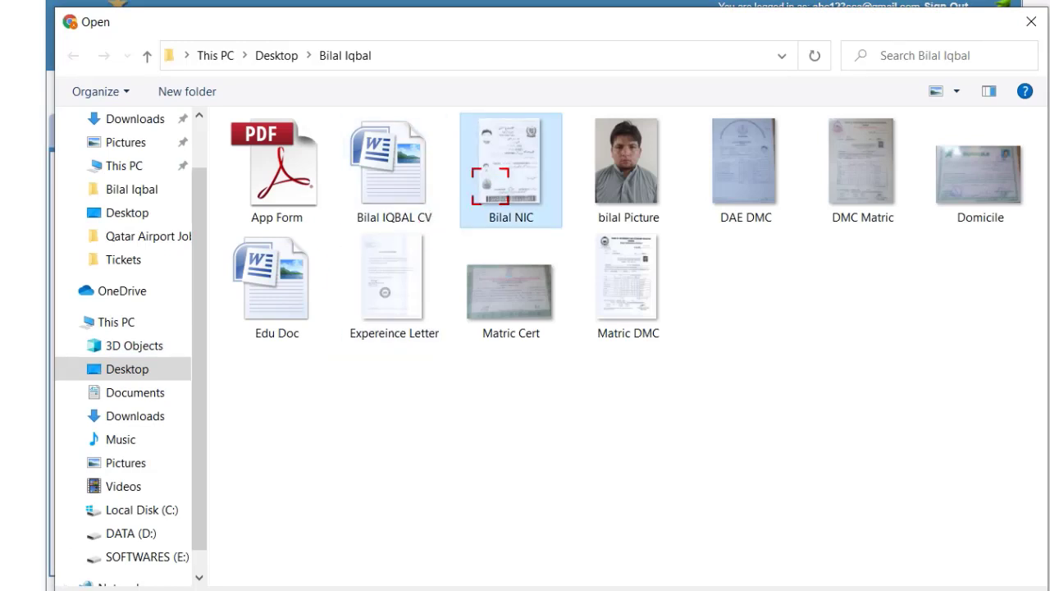
double_click(489, 187)
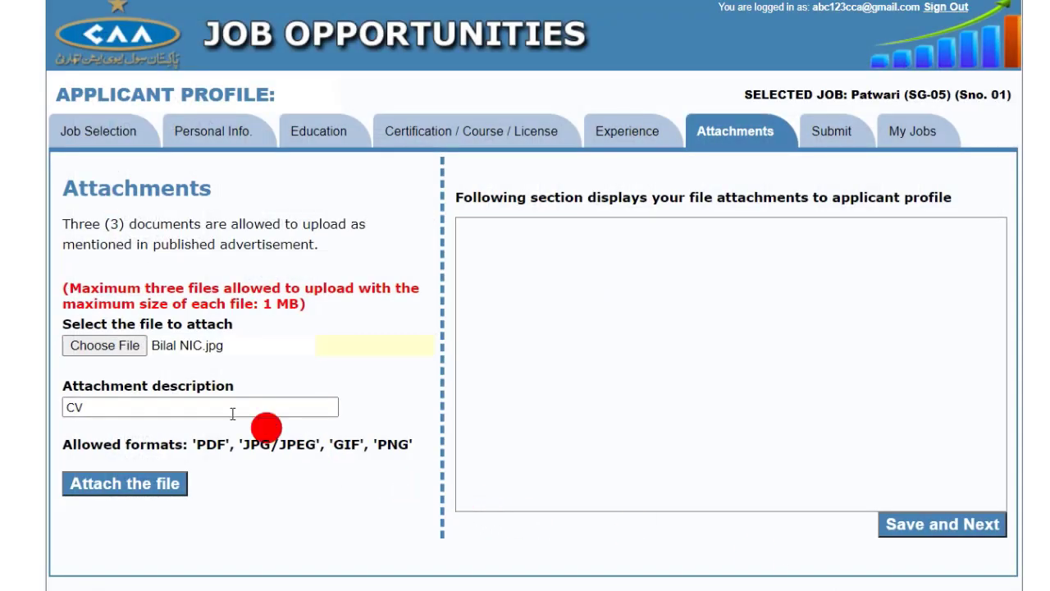
left_click_drag(123, 402, 46, 427)
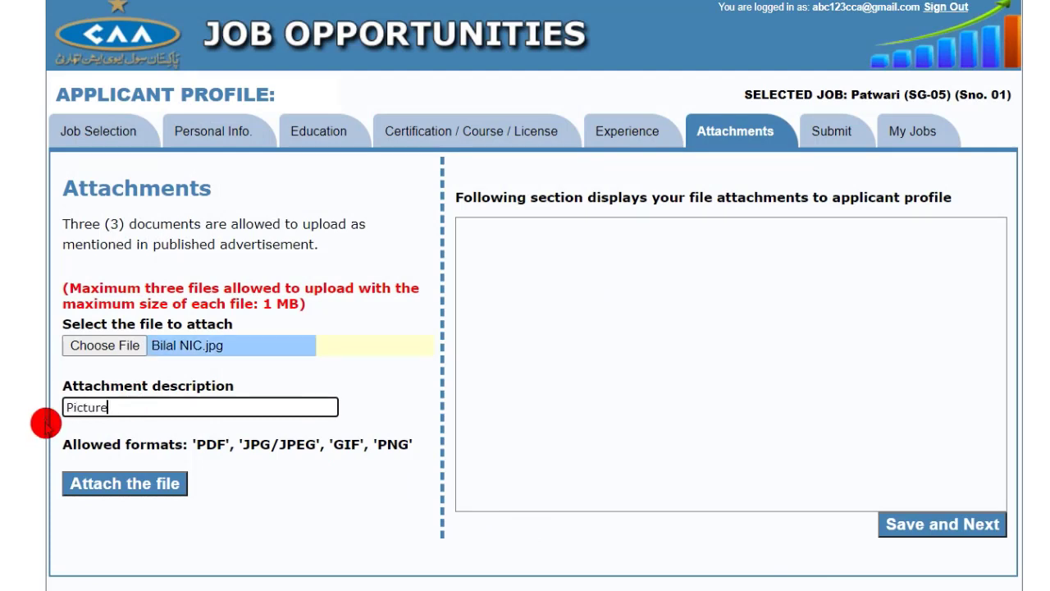
left_click(163, 484)
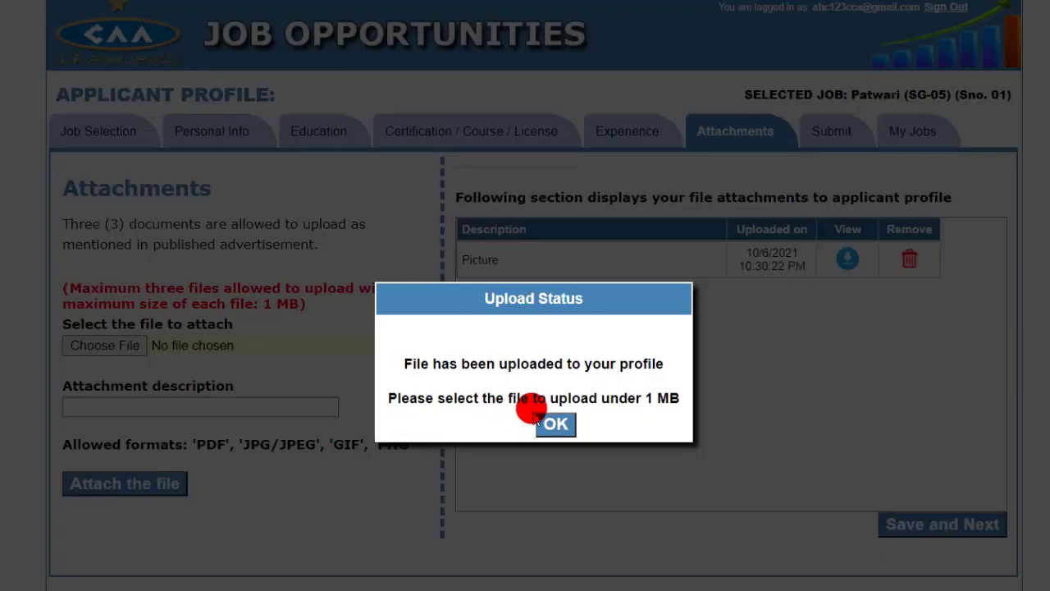
left_click(554, 426)
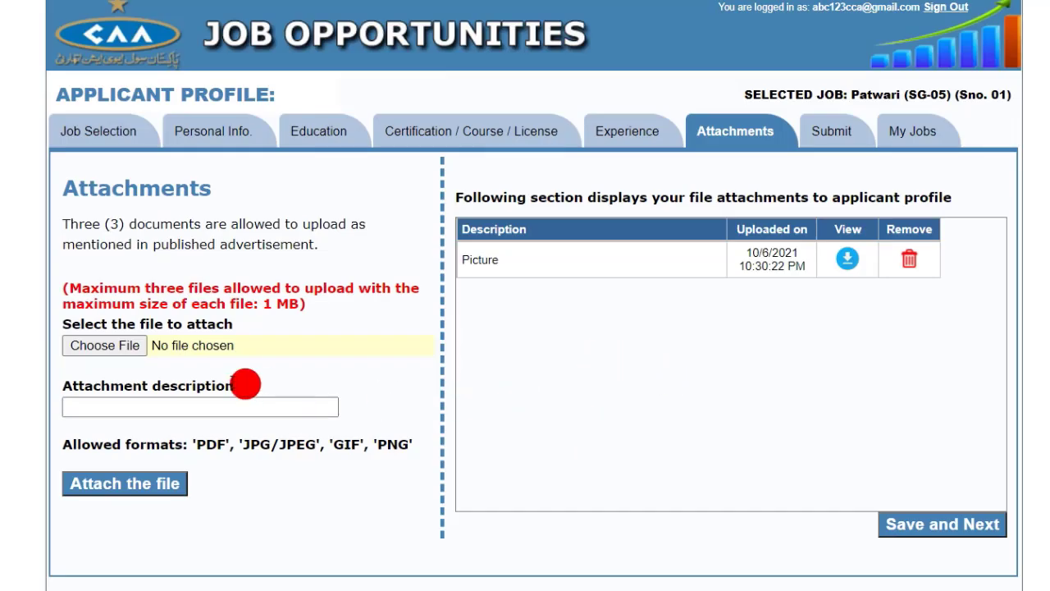
- Attach the applicant's NIC image again with the description NIC, plus a third document described as Diploma
left_click(134, 347)
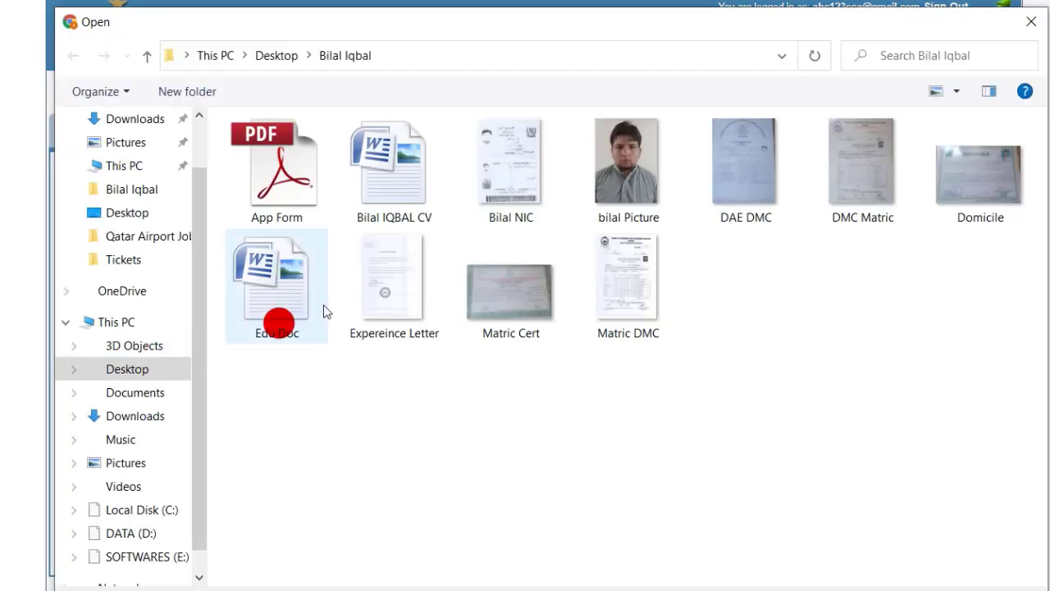
left_click(548, 212)
key("Return")
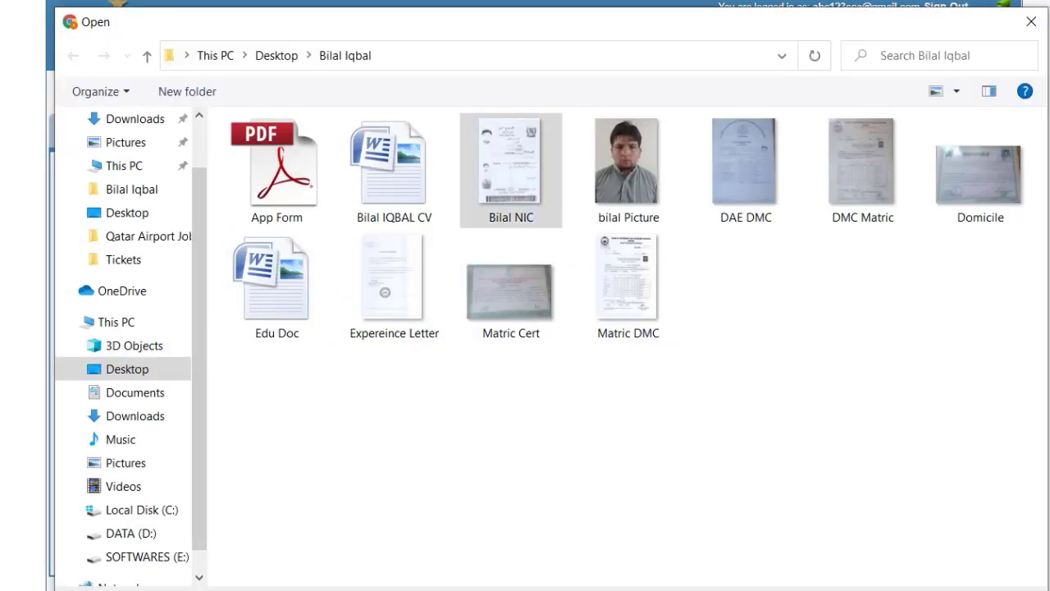
left_click(182, 419)
type("NIC")
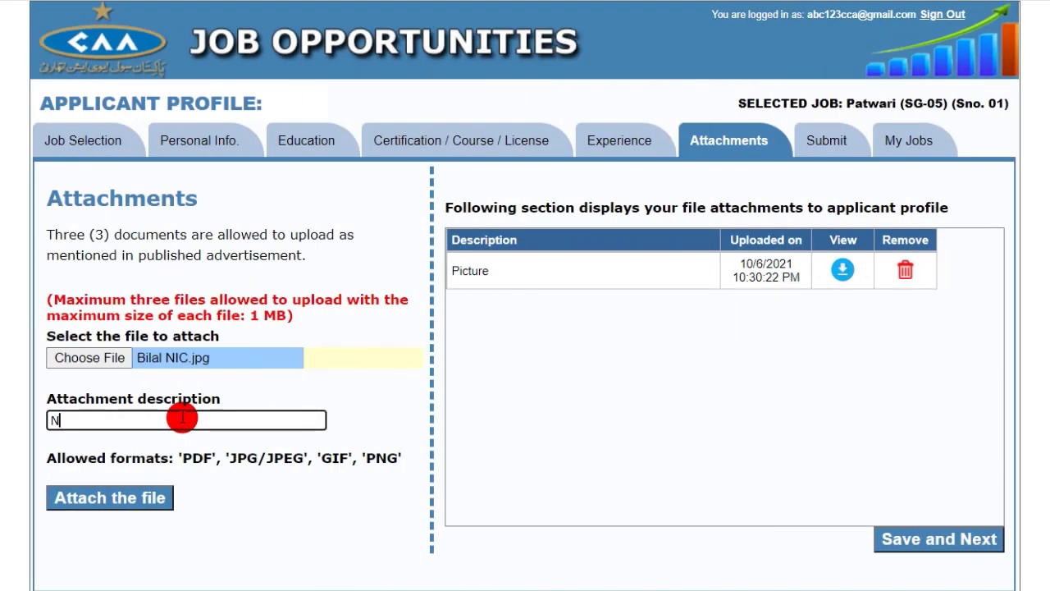
left_click_drag(54, 234, 384, 261)
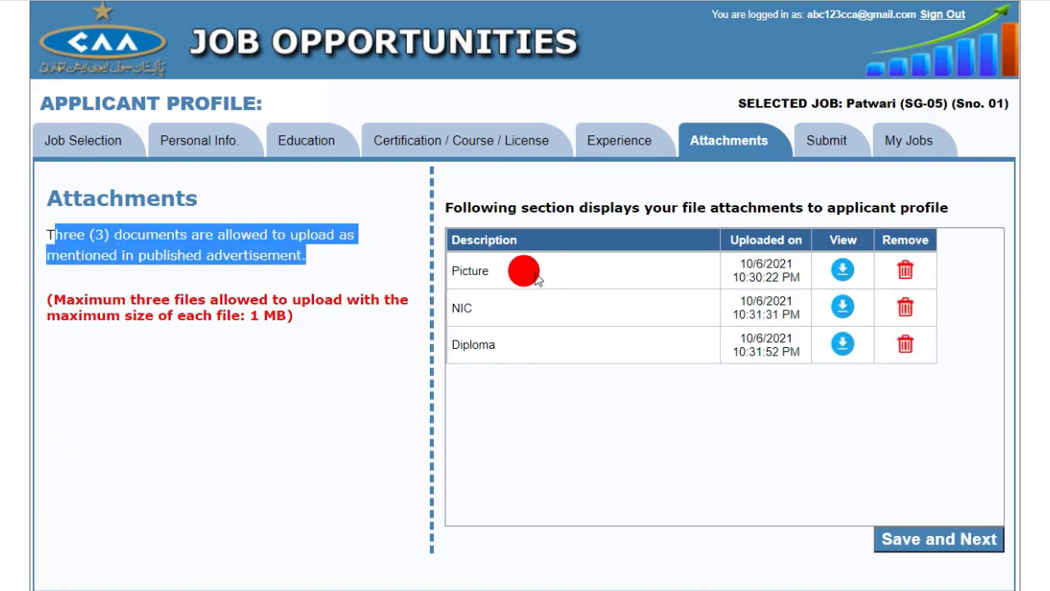
- Read the review and submission instructions and try to submit the Patwari job request
left_click(813, 140)
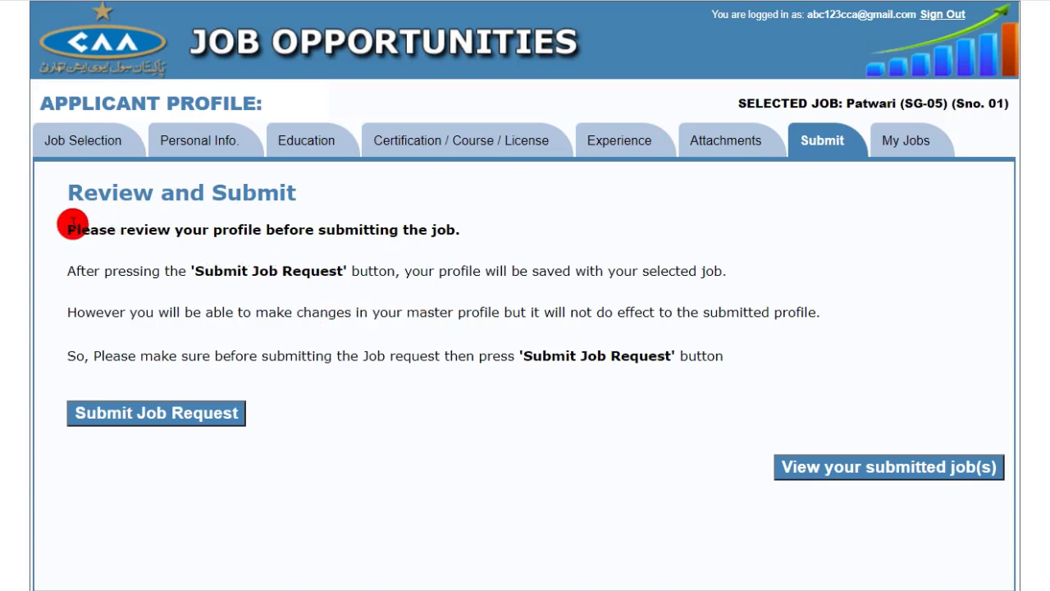
left_click_drag(72, 225, 456, 229)
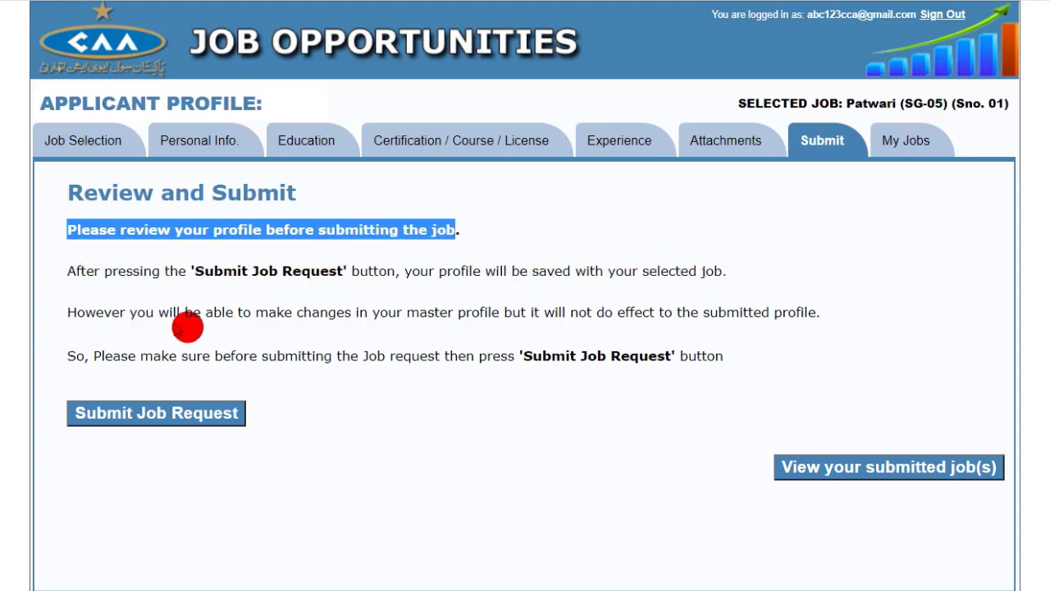
left_click_drag(67, 312, 830, 317)
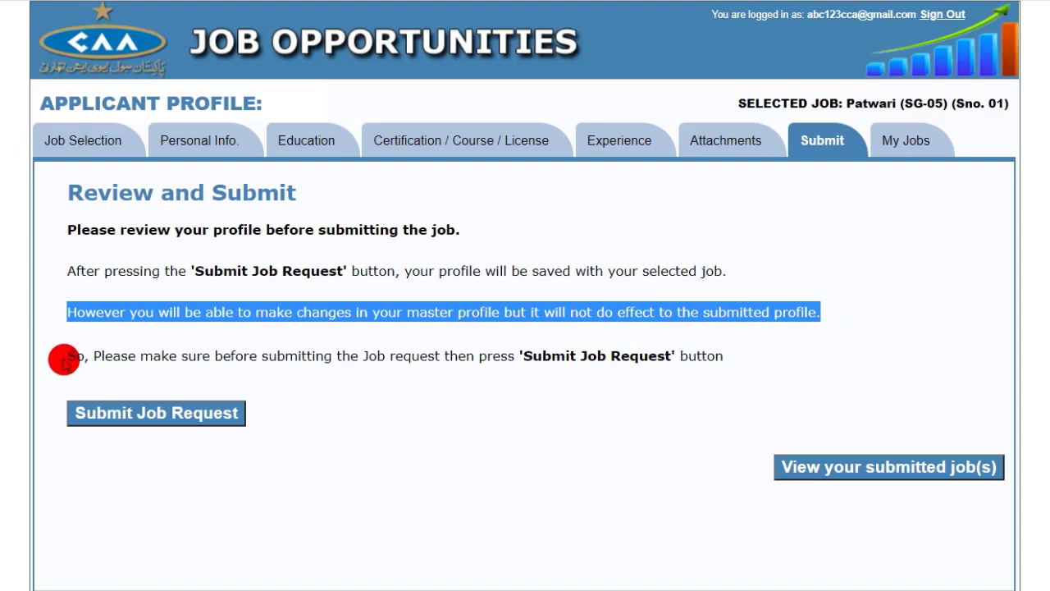
left_click_drag(64, 358, 703, 370)
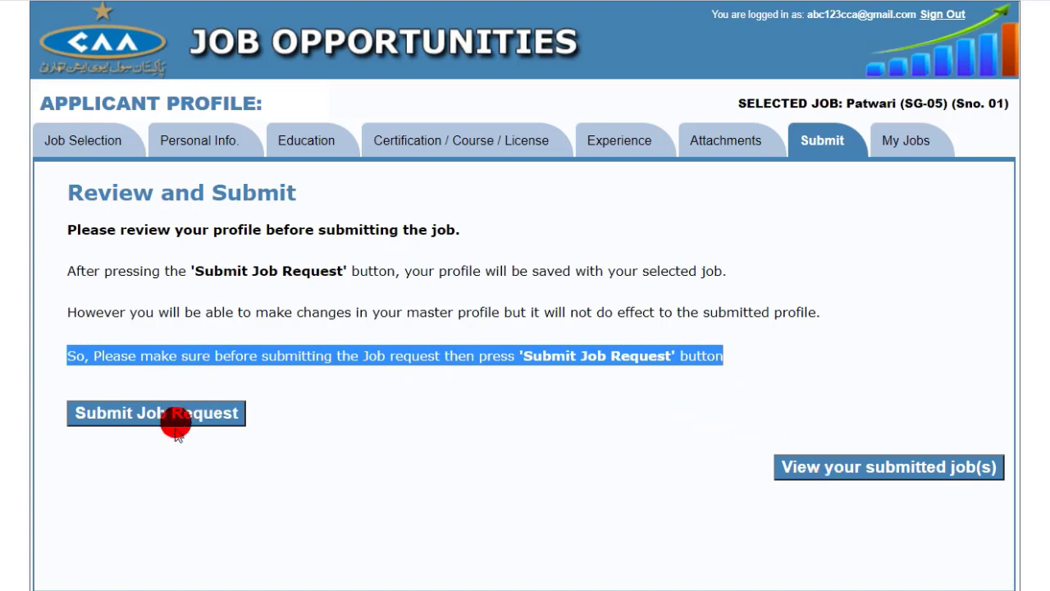
left_click(179, 476)
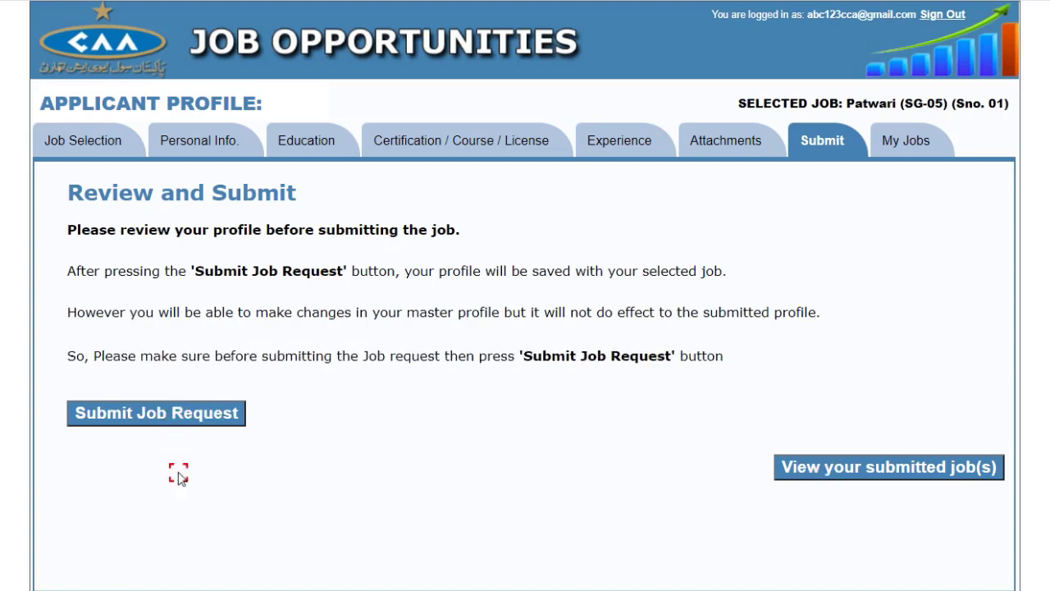
left_click(171, 418)
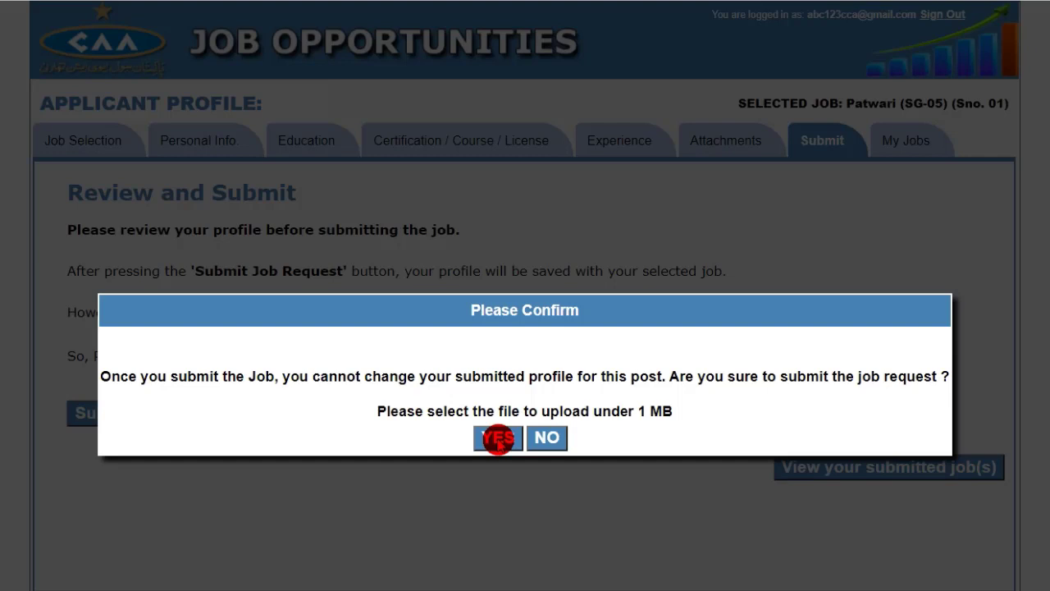
left_click(498, 439)
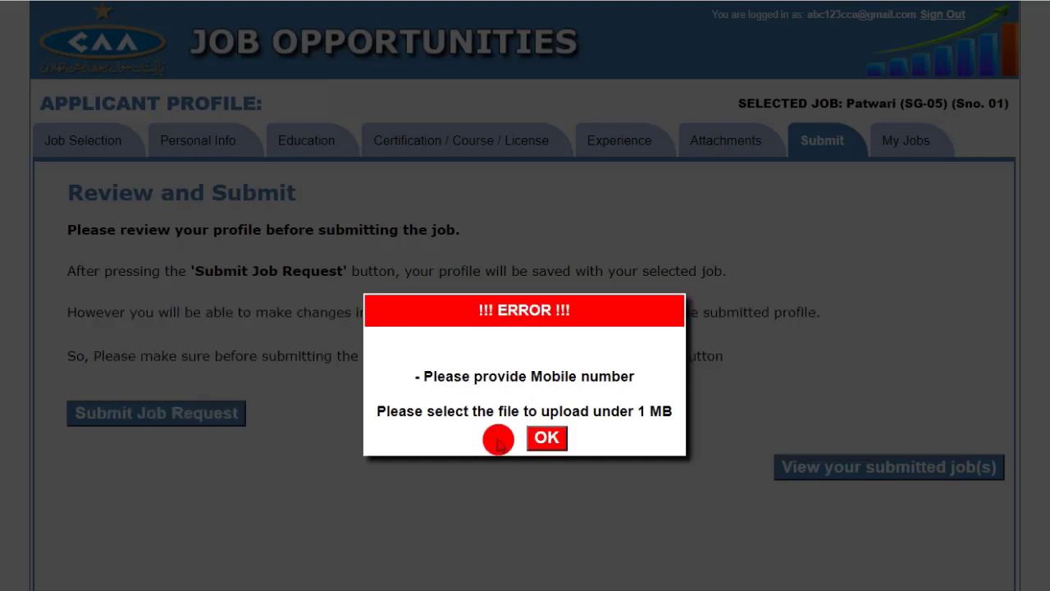
left_click(546, 441)
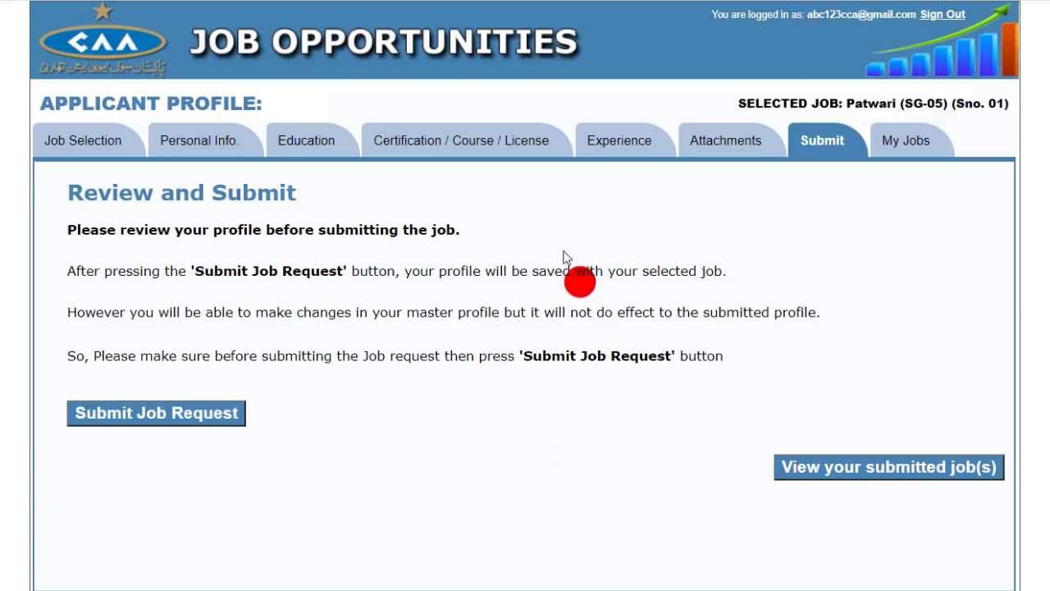
- Fill in the applicant's mobile number in the personal information
left_click(194, 155)
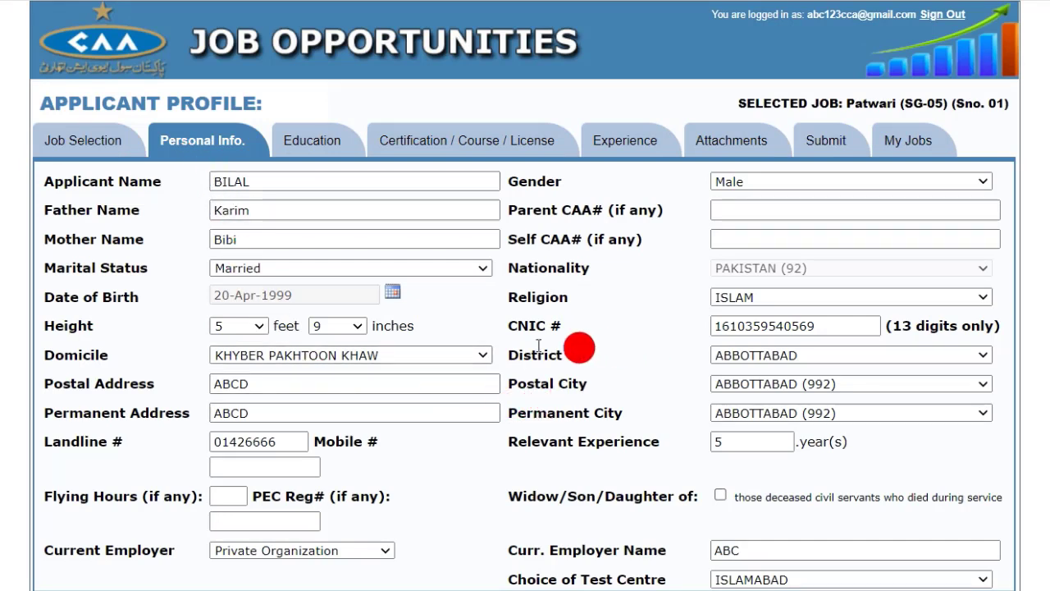
left_click(674, 415)
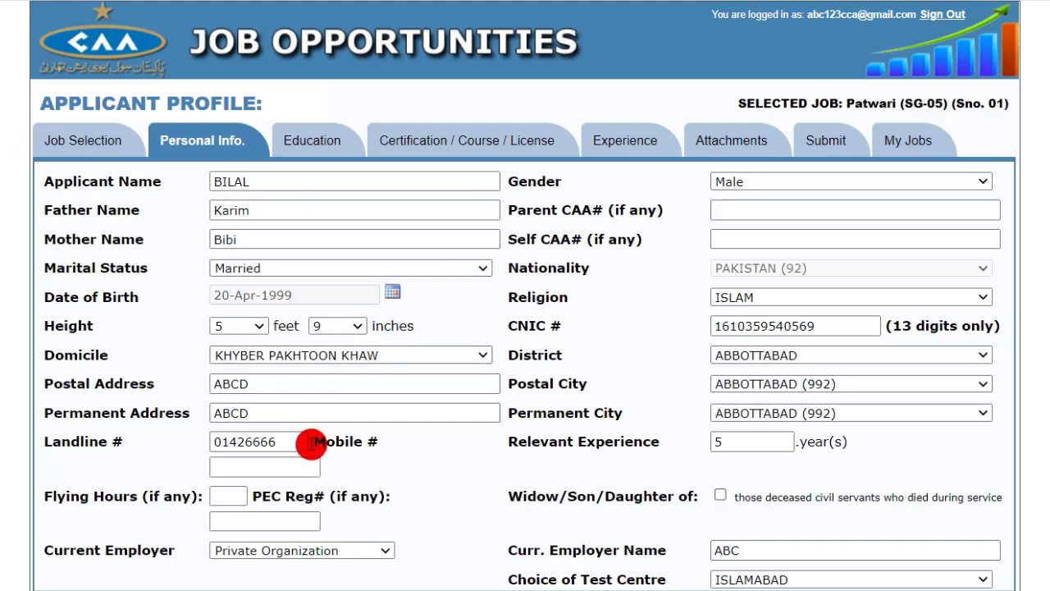
left_click(393, 440)
left_click(376, 441)
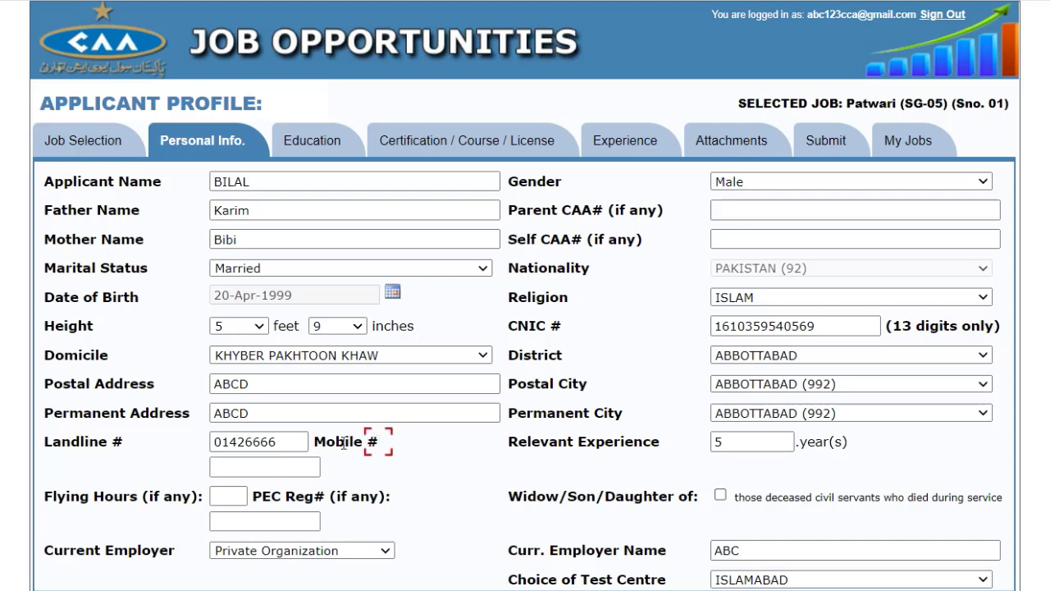
left_click(297, 466)
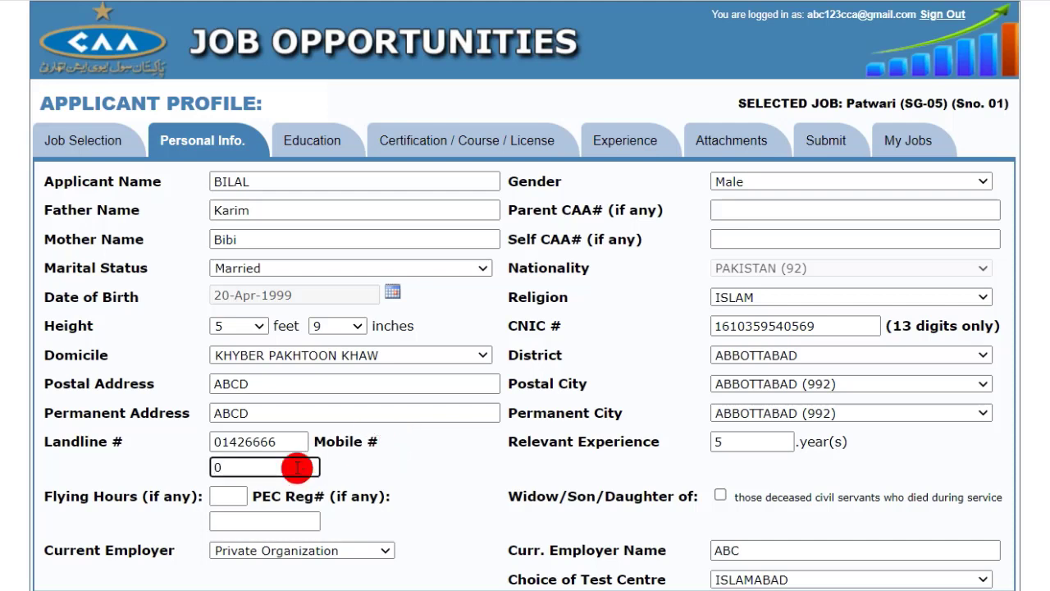
type("0")
type("33")
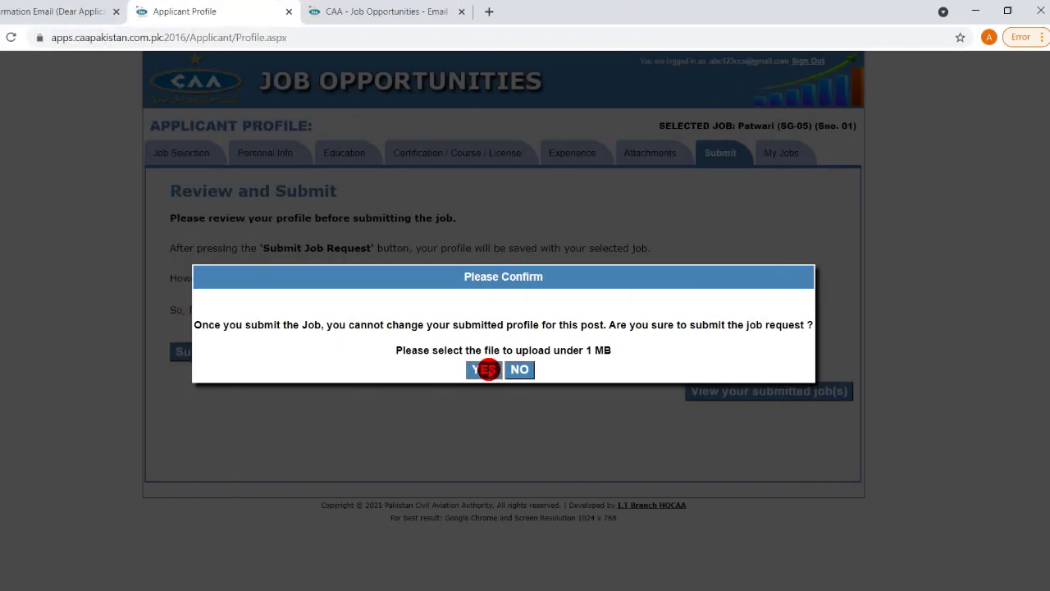
- Confirm submission of the Patwari job request and open the list of submitted jobs
left_click(486, 369)
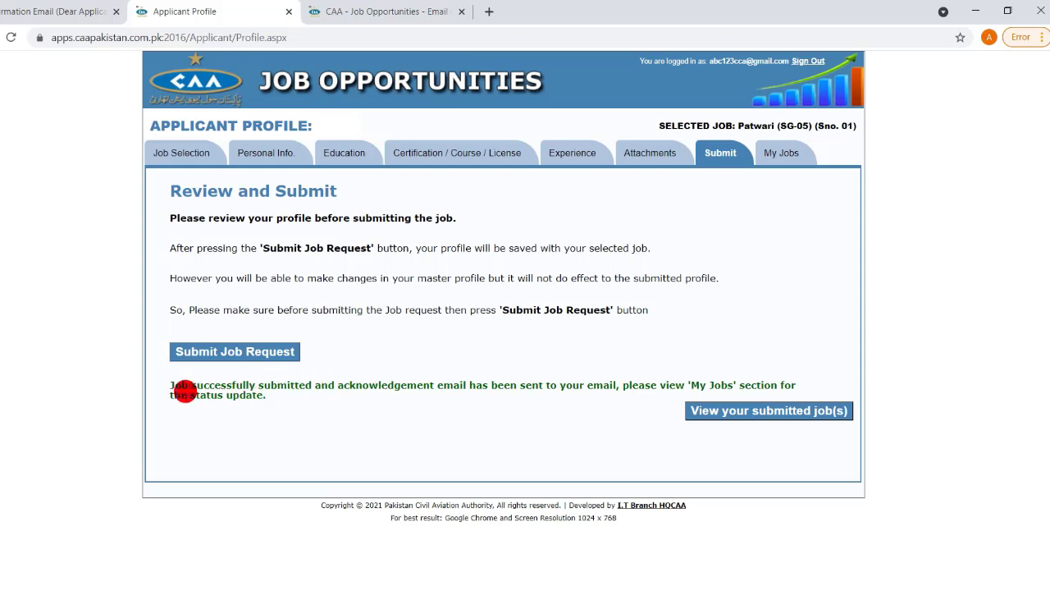
left_click_drag(171, 384, 270, 398)
left_click(264, 395)
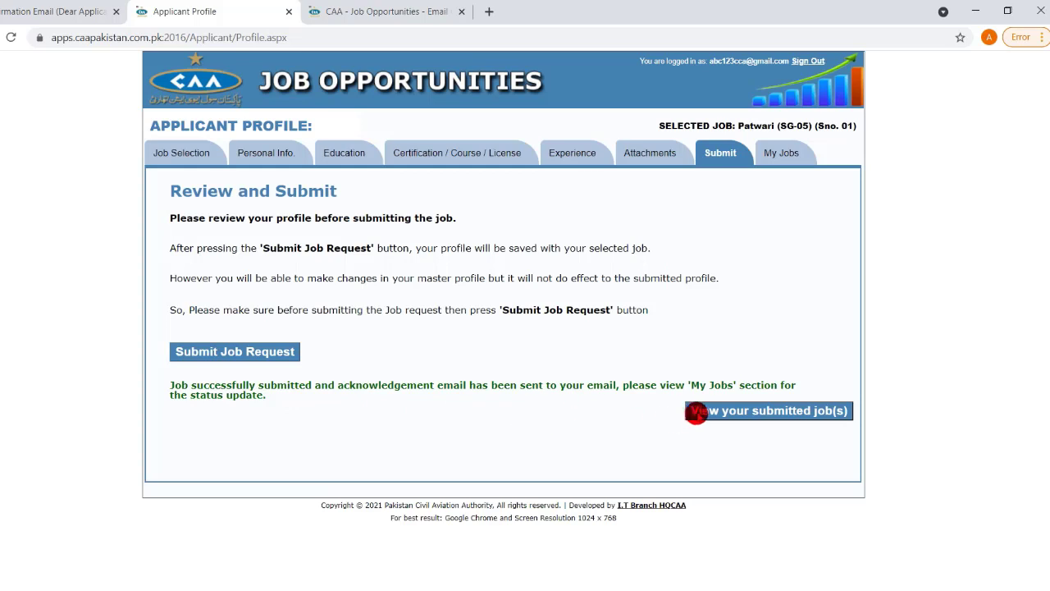
left_click(699, 412)
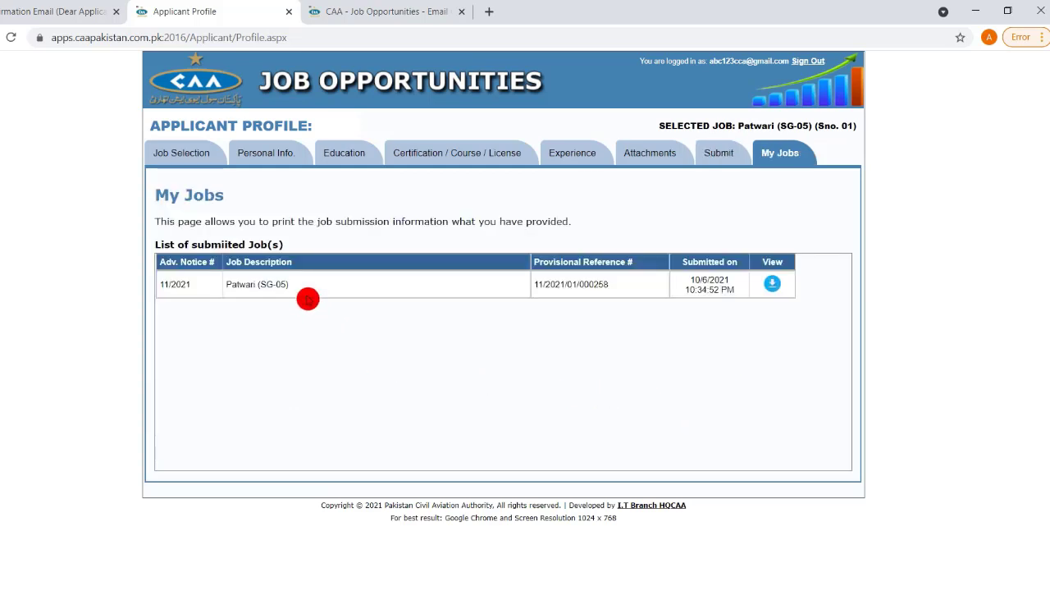
- Download the application PDF for the submitted Patwari (SG-05) job and open the downloaded file
left_click_drag(293, 284, 241, 284)
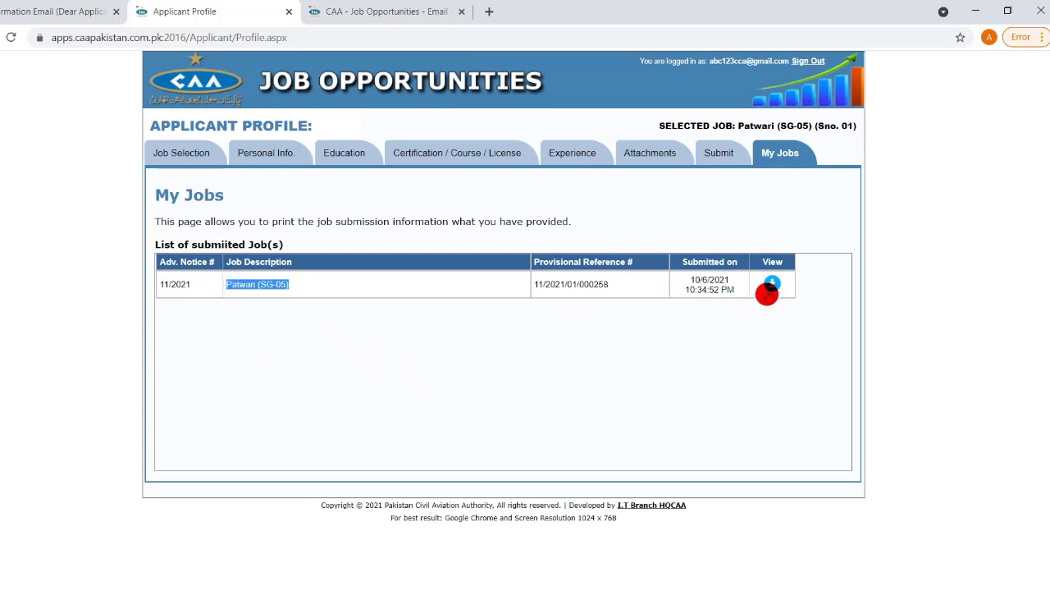
left_click(772, 284)
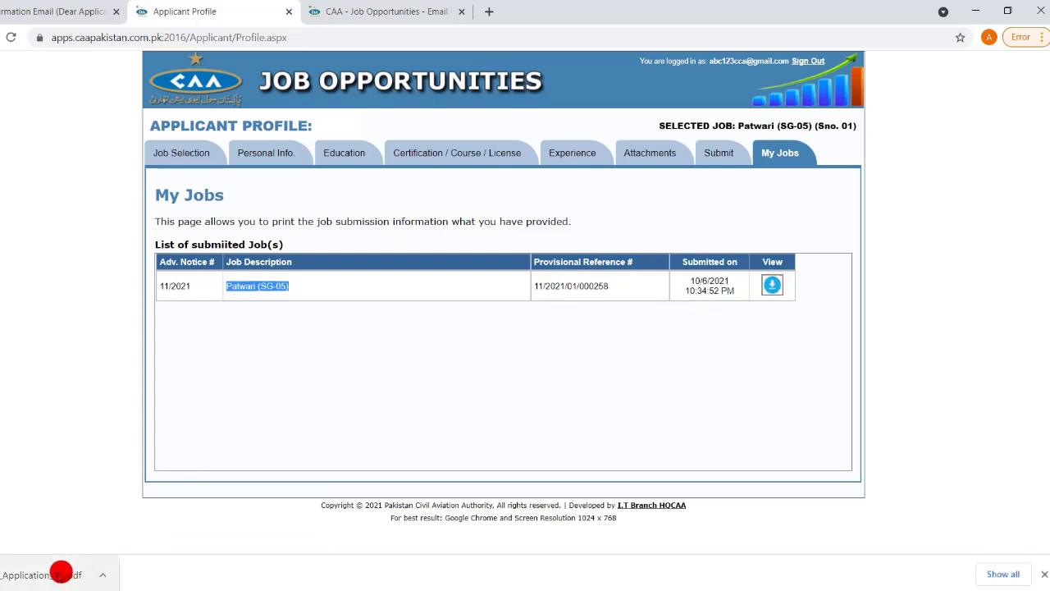
left_click(59, 574)
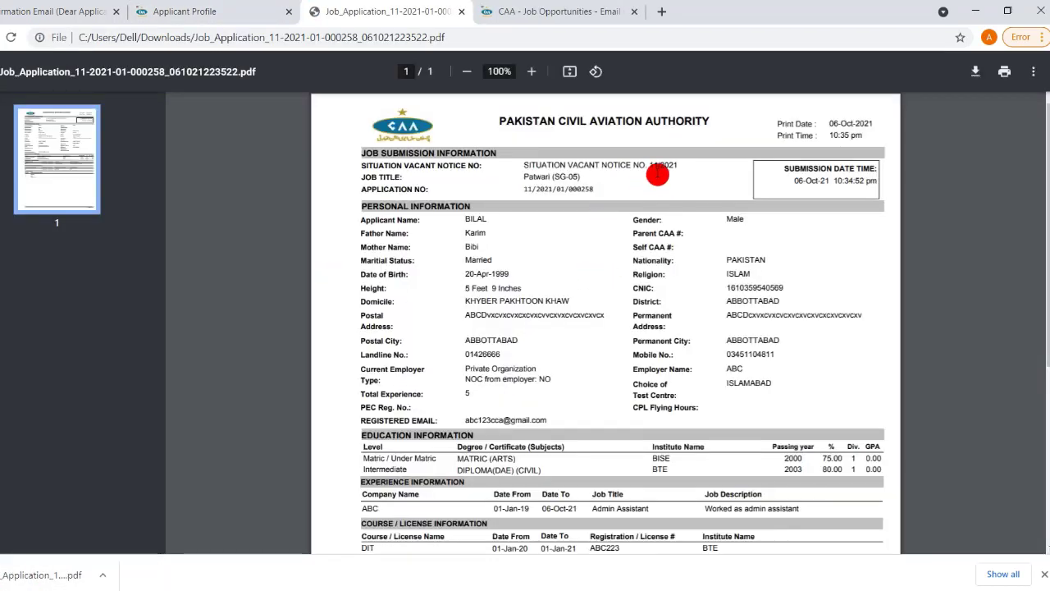
- Review the whole job application PDF, from the submission information down to the attachments, and return to the applicant profile's submitted jobs
scroll(656, 169, "down", 2)
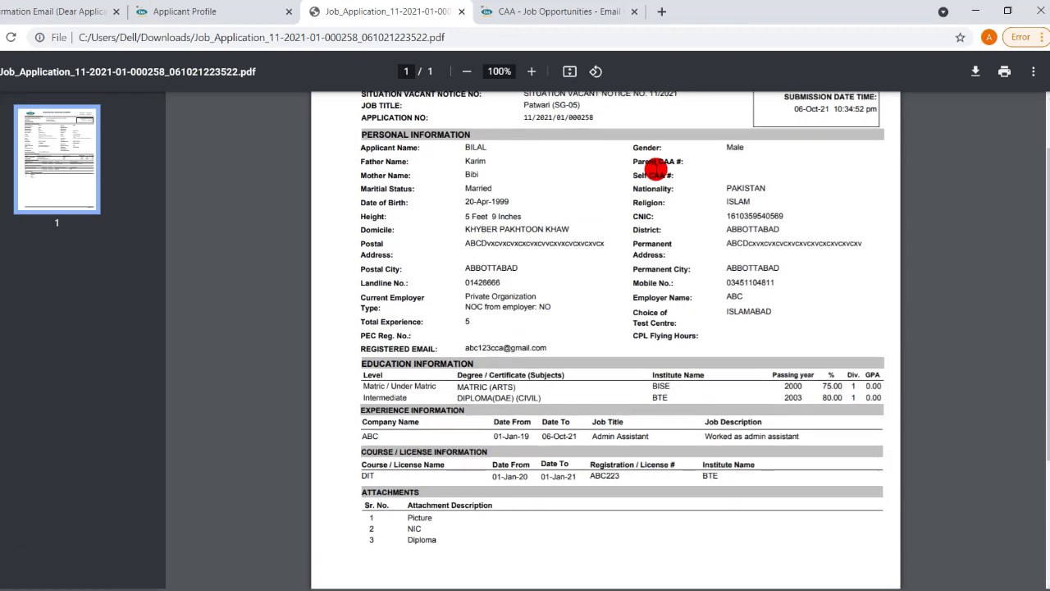
scroll(656, 169, "down", 4)
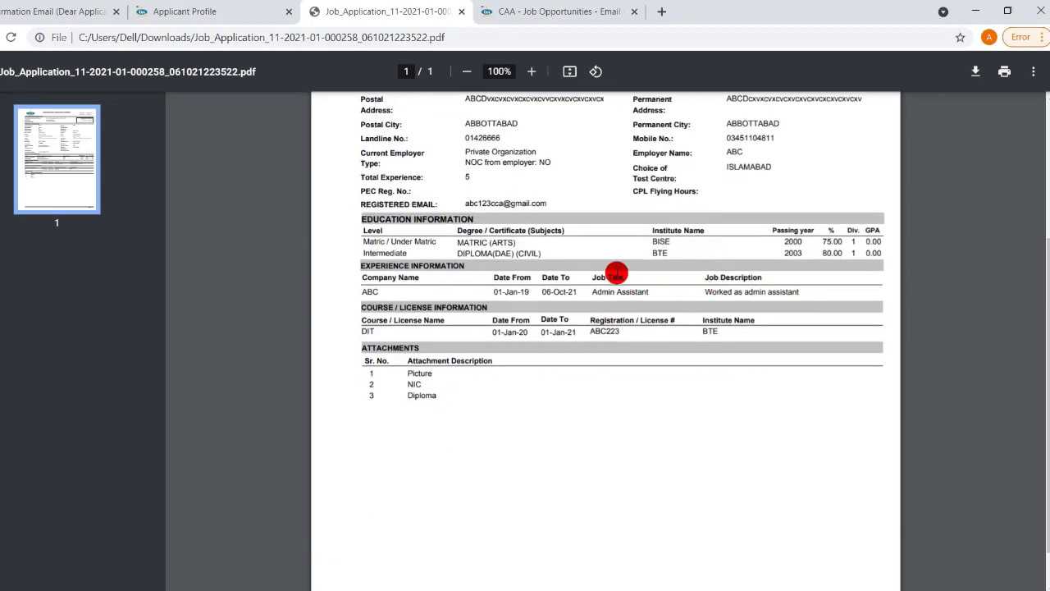
scroll(615, 274, "down", 1)
scroll(616, 272, "up", 6)
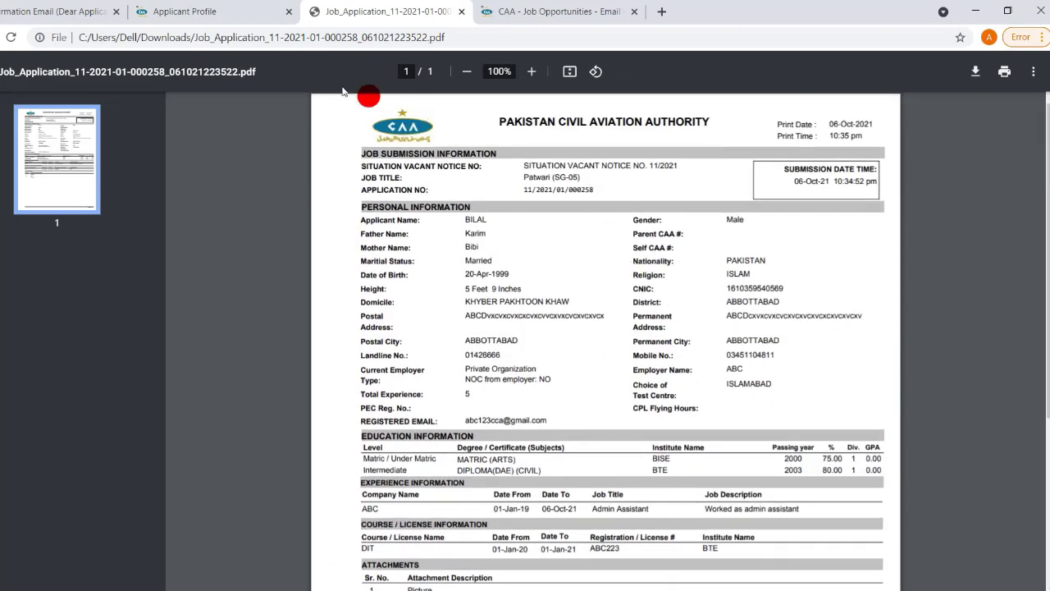
left_click(230, 12)
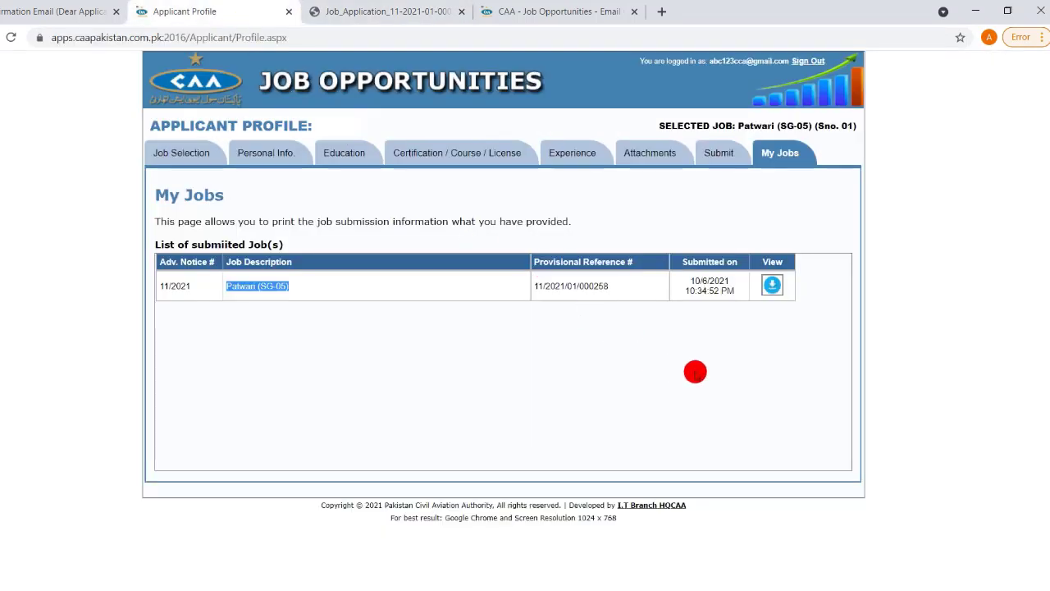